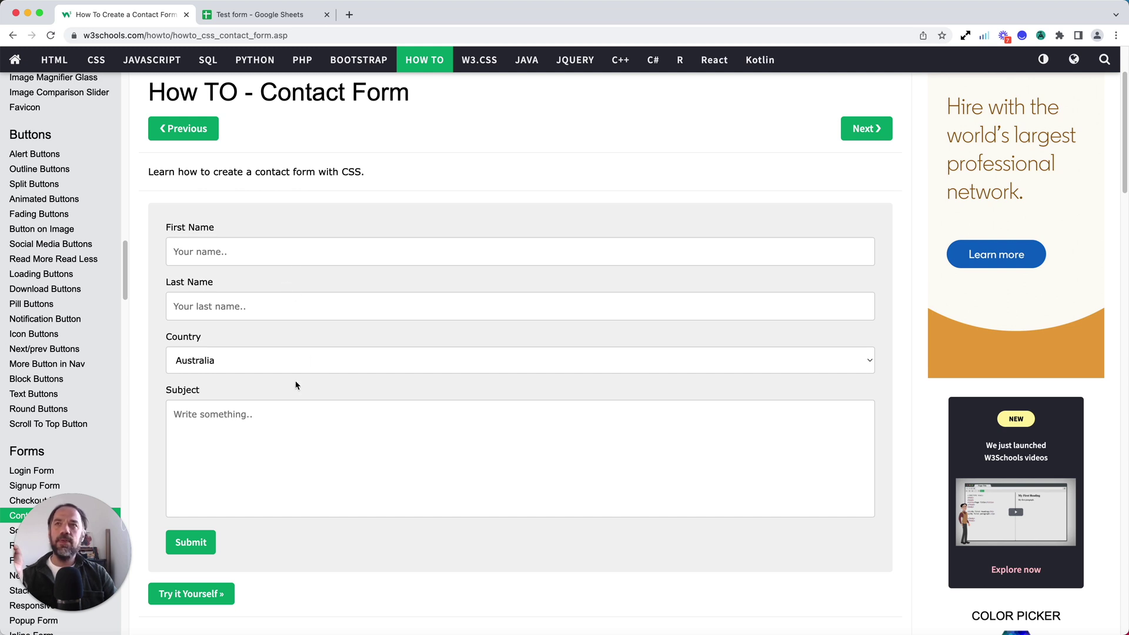
Look over the W3Schools contact form, leaving Country set to Australia.
scroll(279, 400, "down", 1)
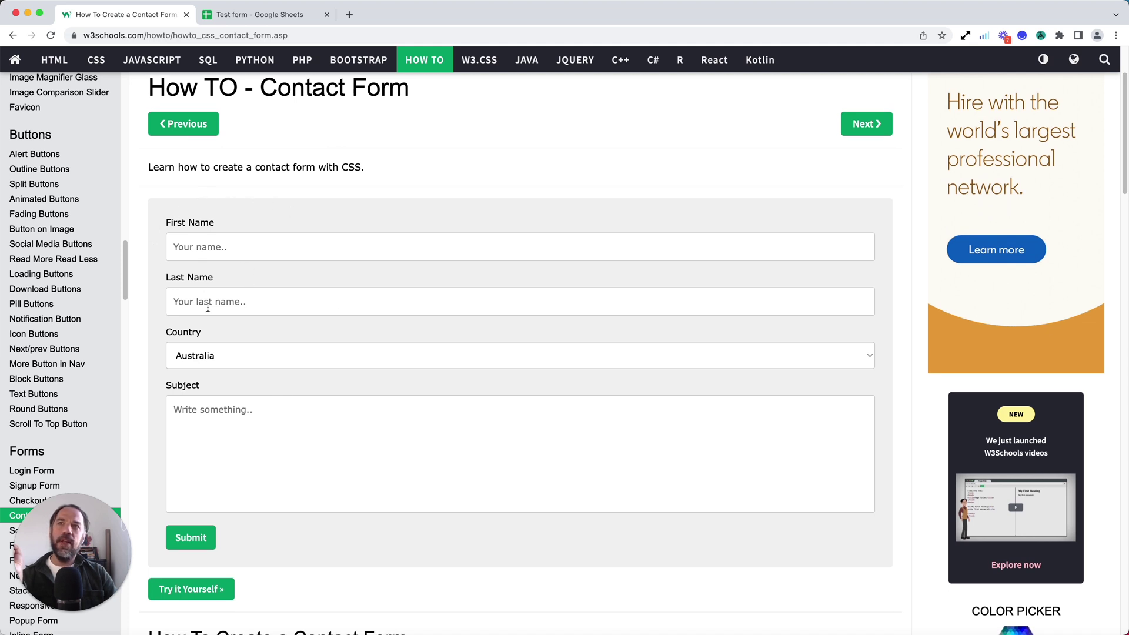
left_click(252, 357)
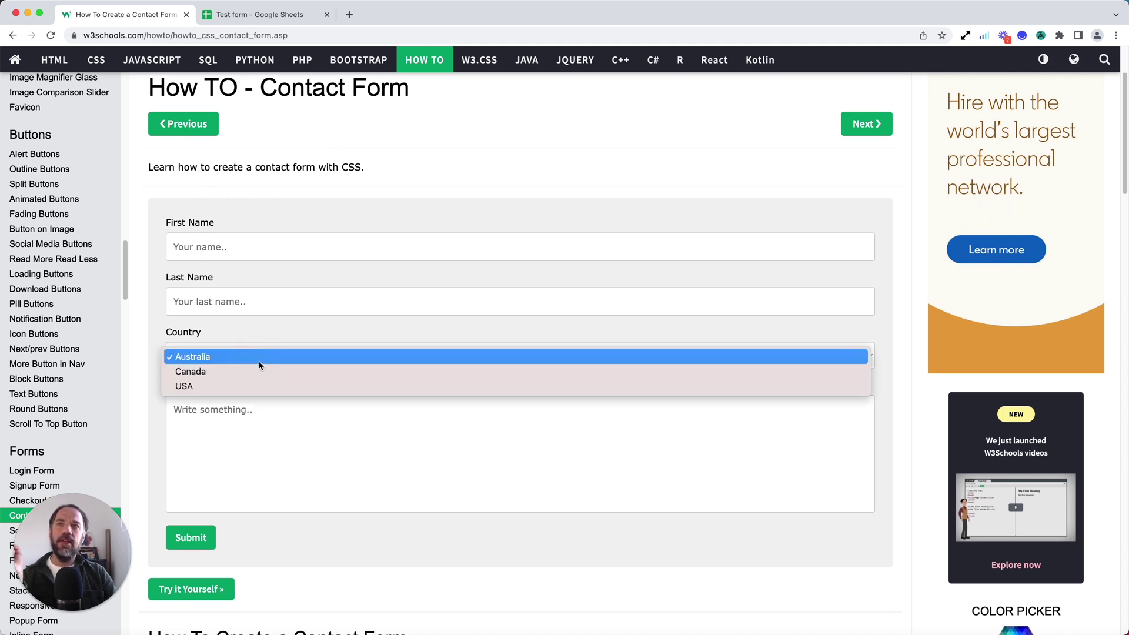
left_click(259, 327)
left_click(291, 431)
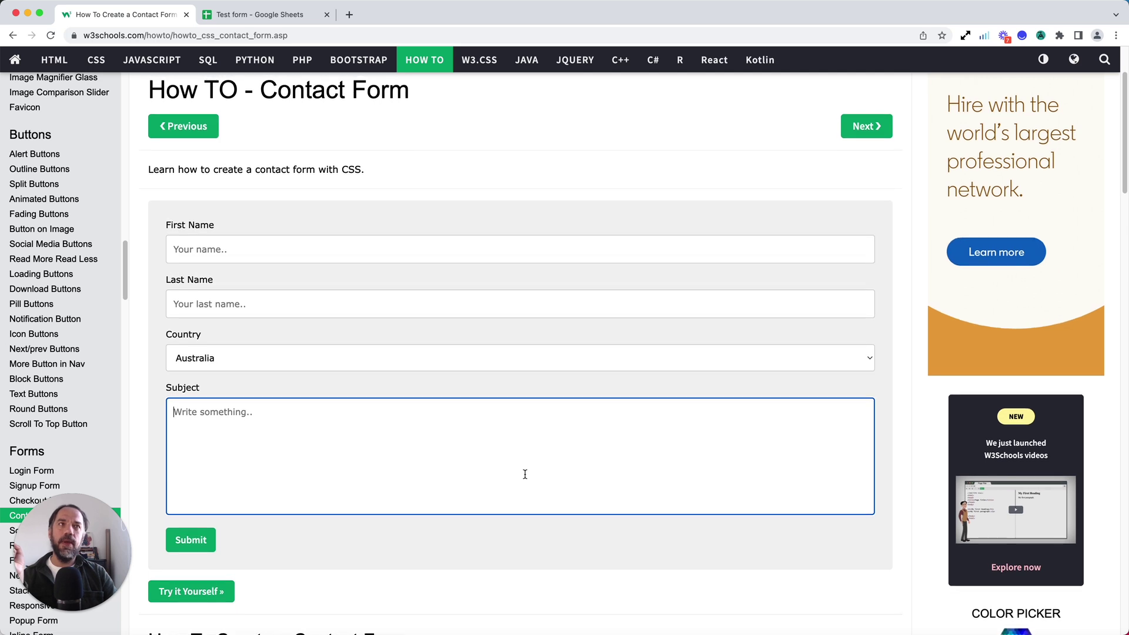
scroll(523, 472, "down", 1)
scroll(525, 472, "up", 2)
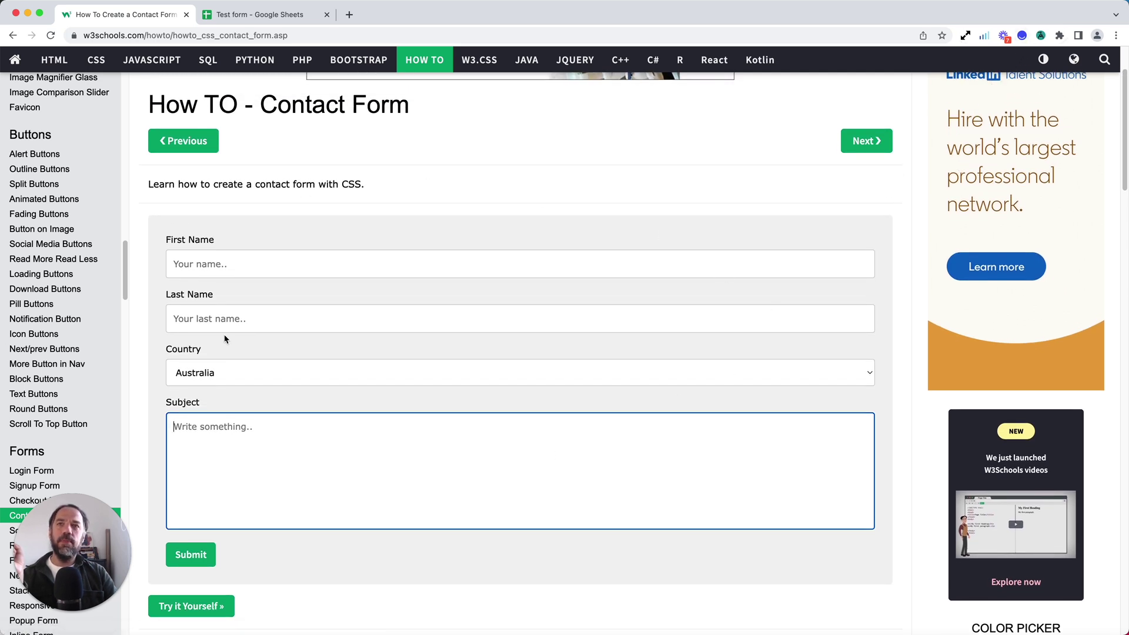
Start a new blank axiom.ai automation instead of a template.
left_click(1041, 35)
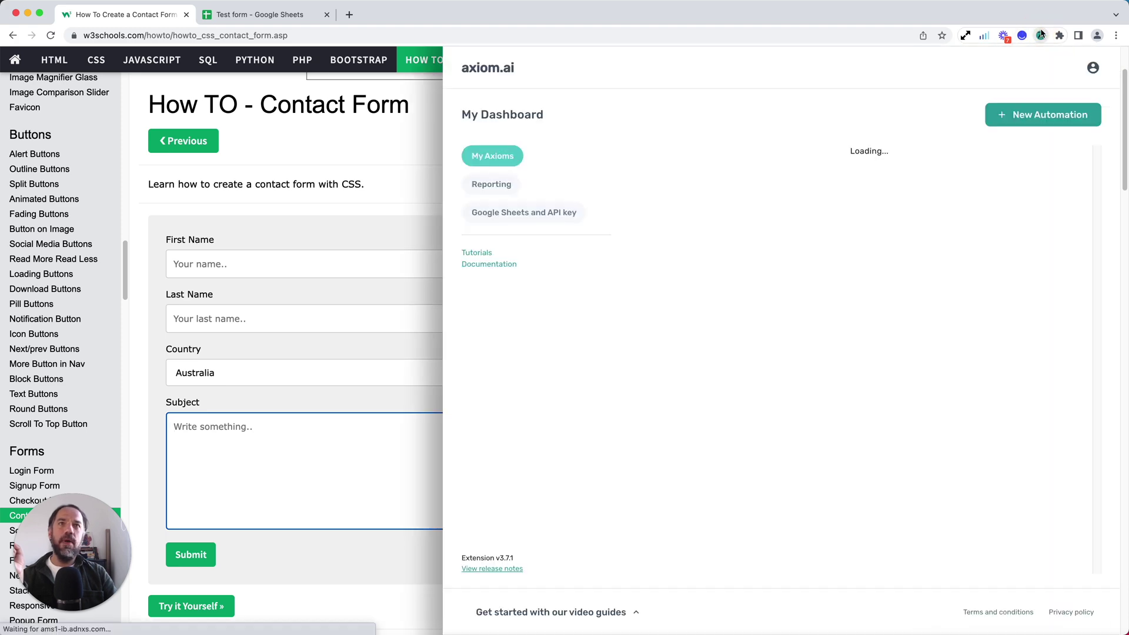
left_click(1039, 120)
left_click(809, 361)
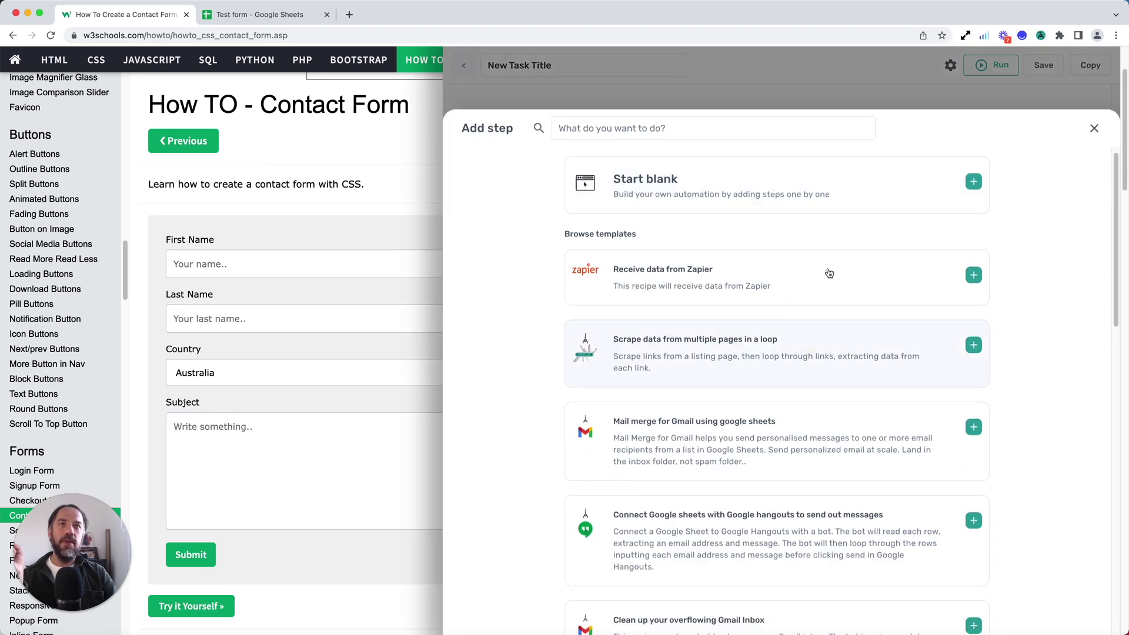
left_click(799, 203)
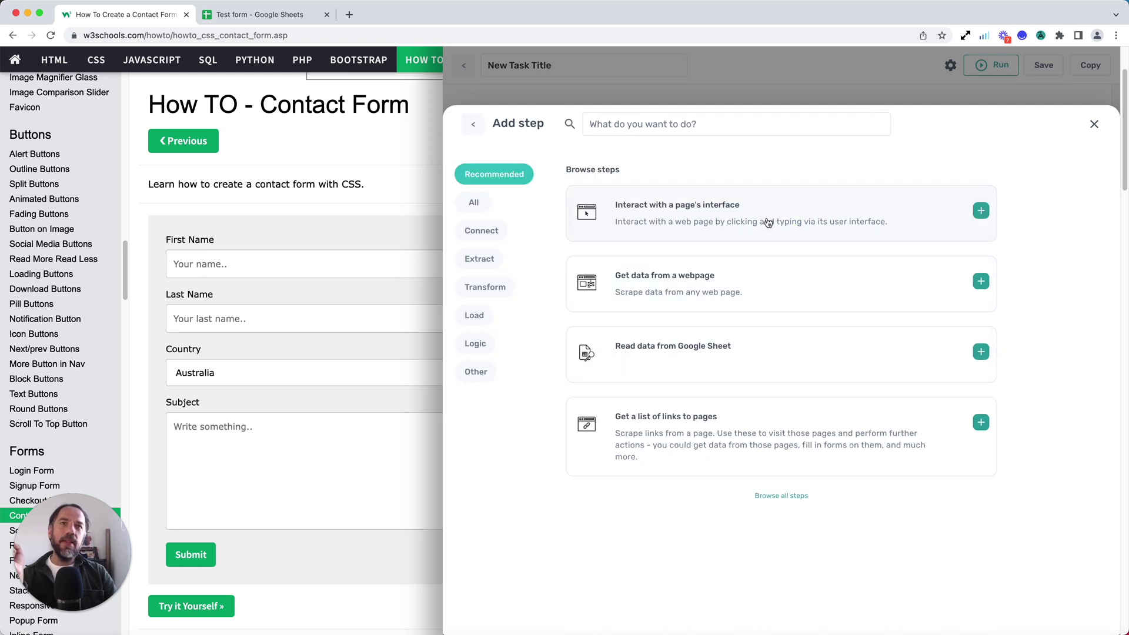
Add an 'Interact with a page's interface' step, closing the step list without adding more.
left_click(653, 222)
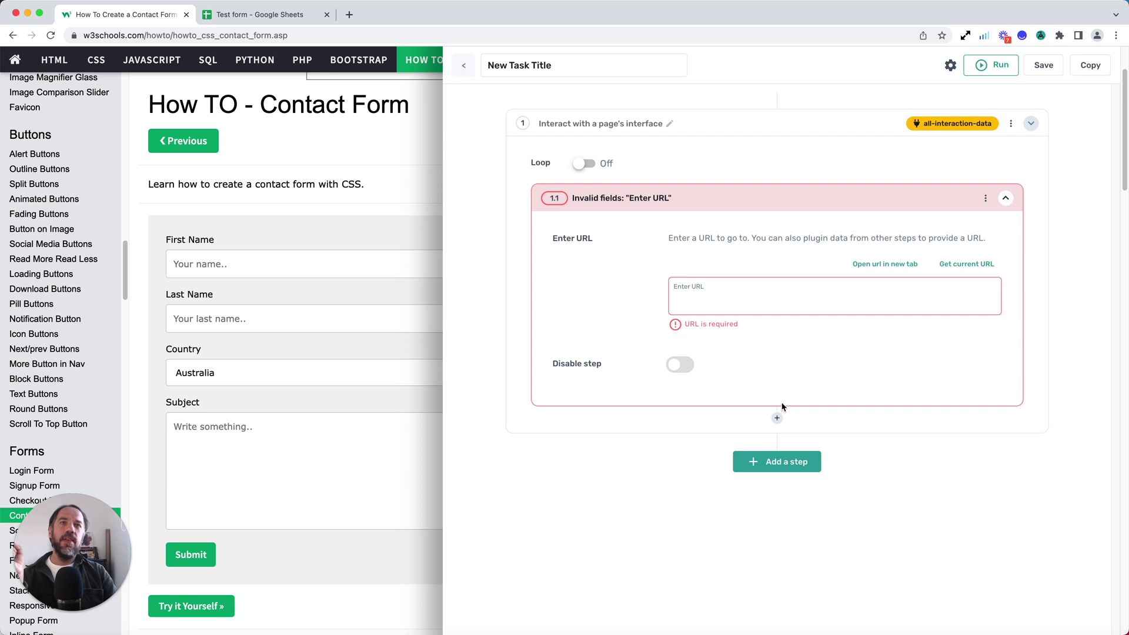
left_click(778, 418)
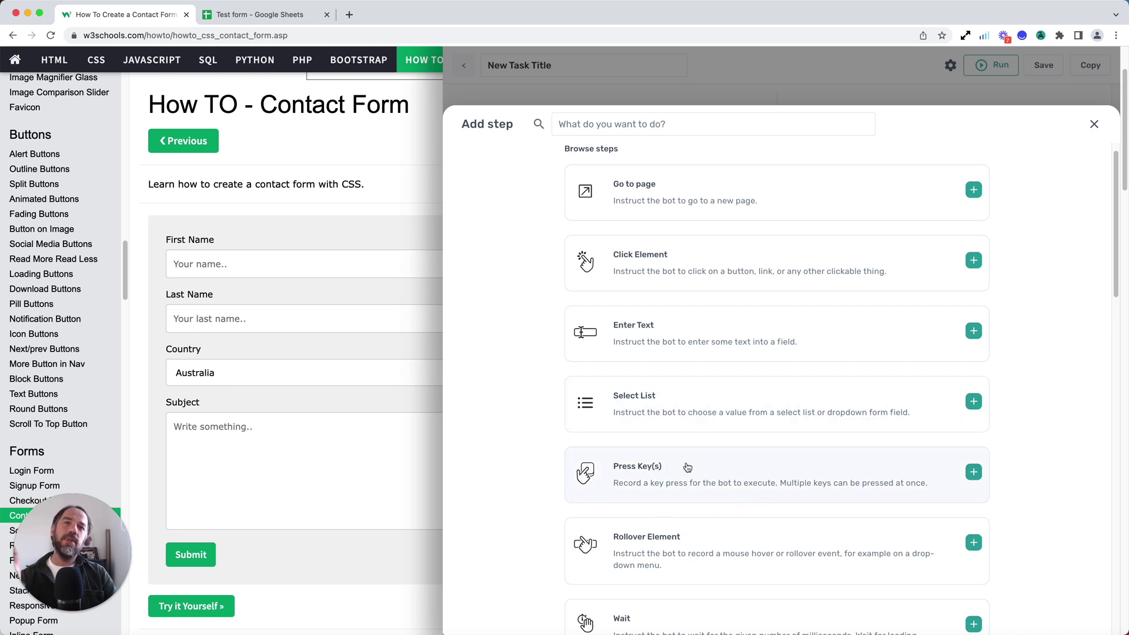
scroll(755, 200, "up", 1)
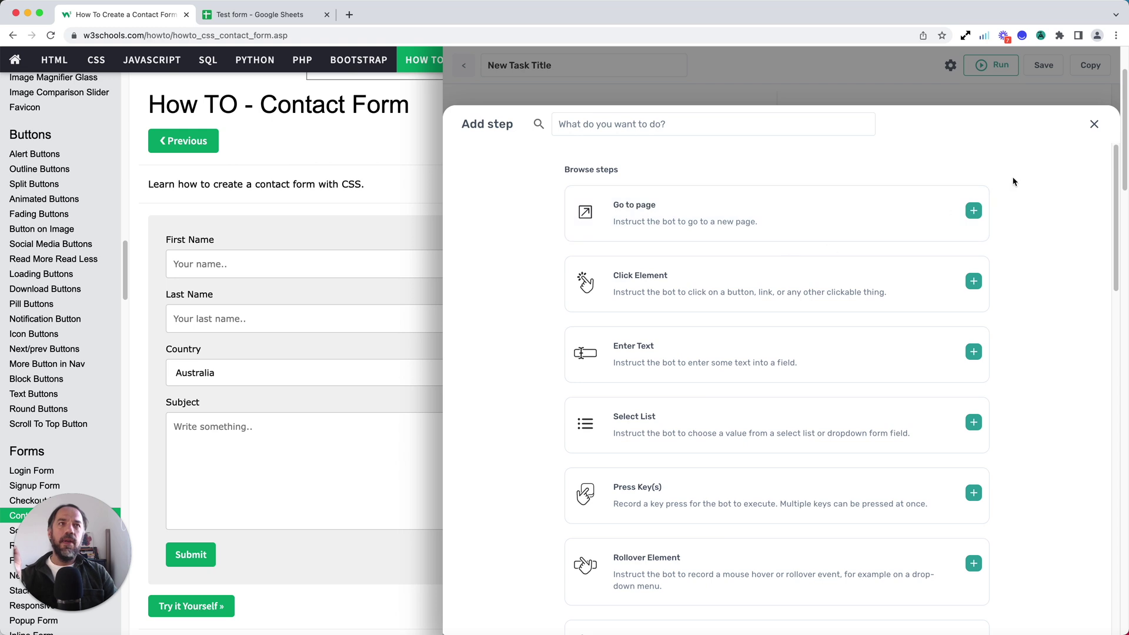
left_click(1092, 124)
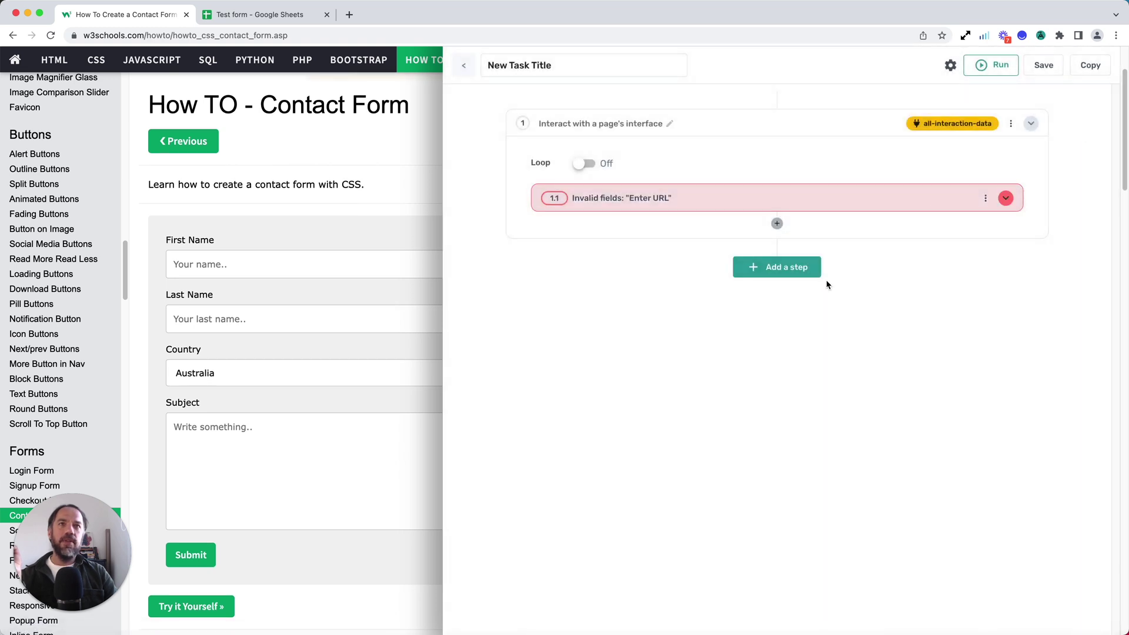
Fill substep 1.1's Go to page URL with the current contact form address.
scroll(376, 231, "up", 2)
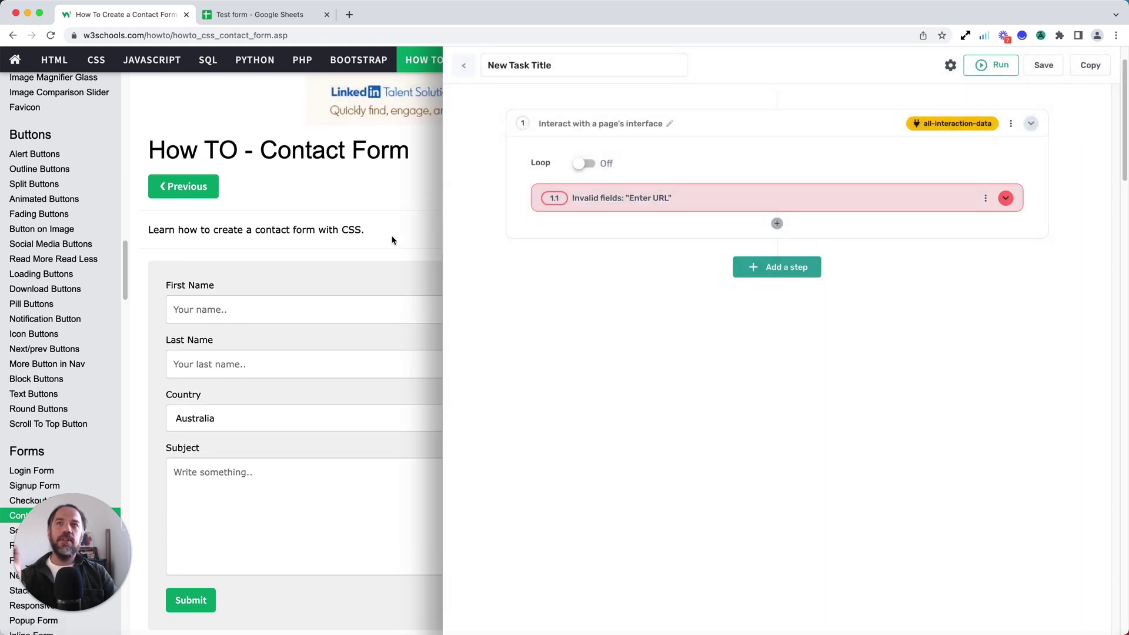
left_click(770, 203)
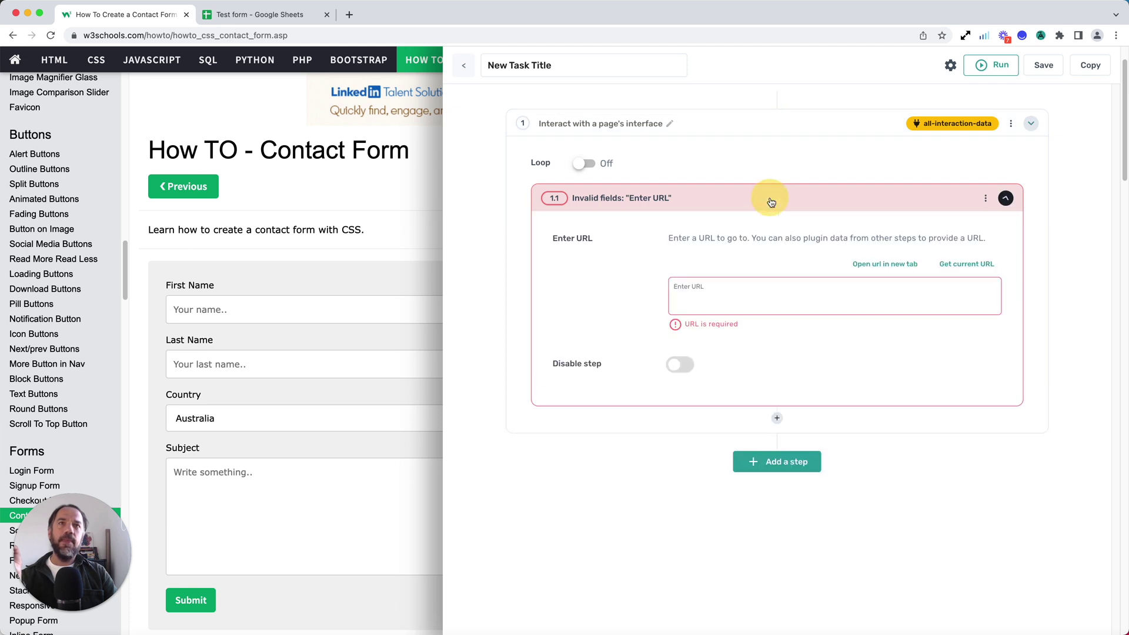
left_click(963, 275)
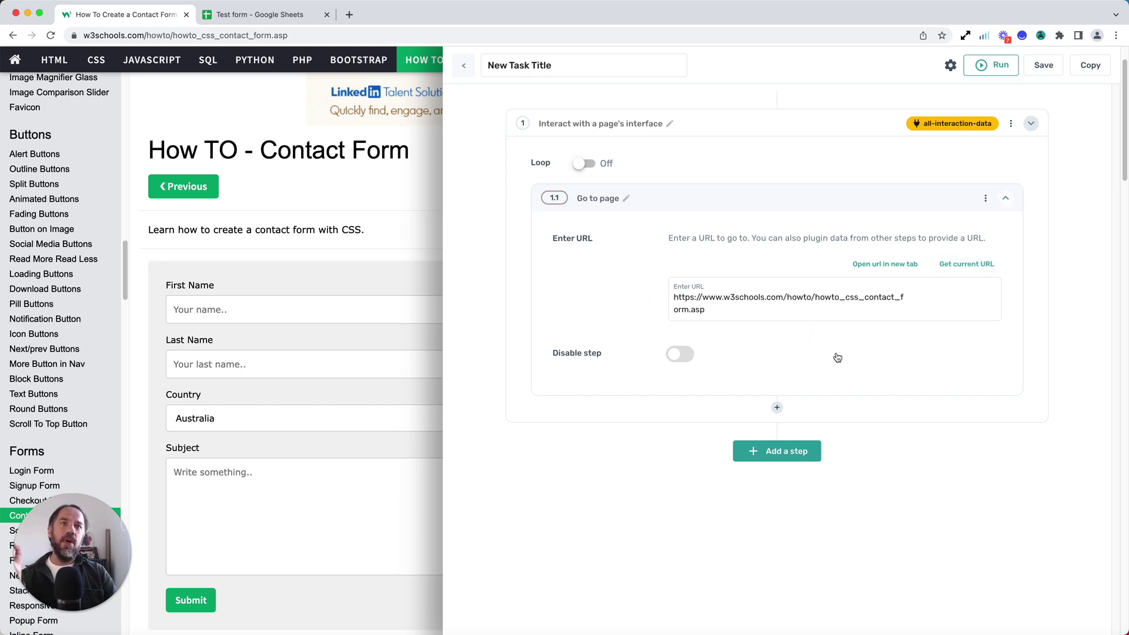
left_click(777, 407)
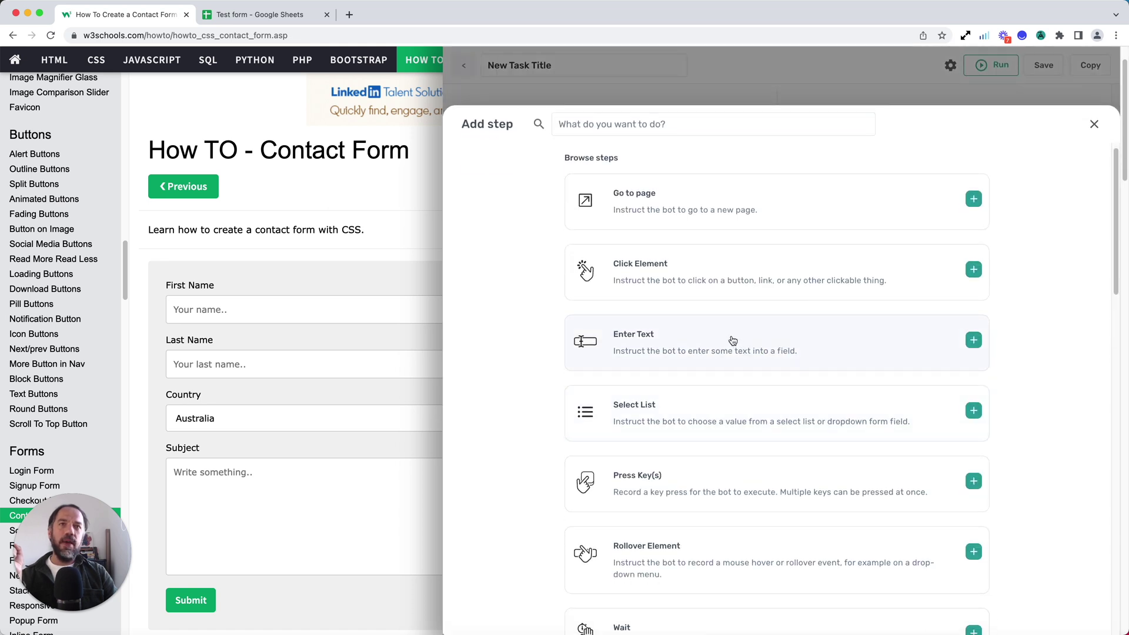
Add two Enter Text substeps and a Select List substep after Go to page.
left_click(732, 341)
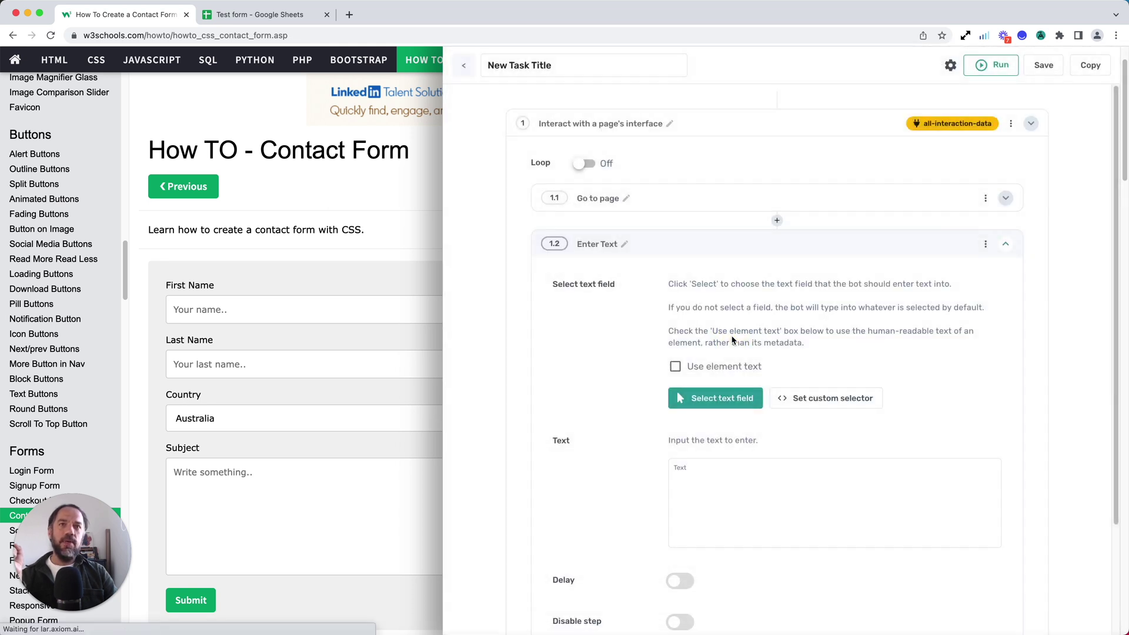
left_click(723, 252)
left_click(777, 271)
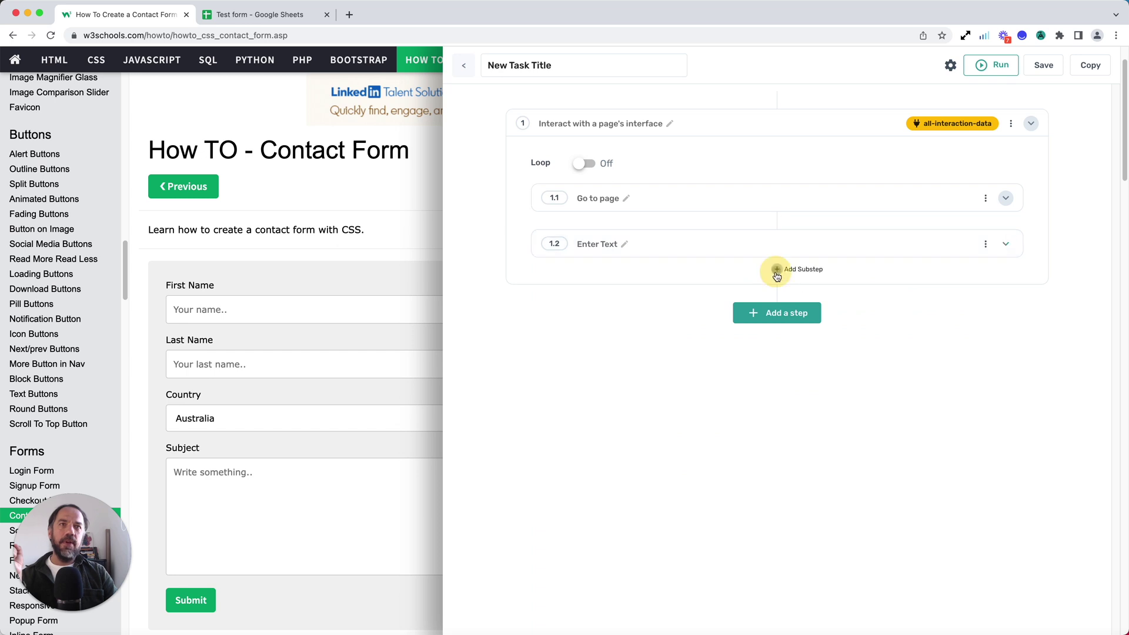
left_click(762, 335)
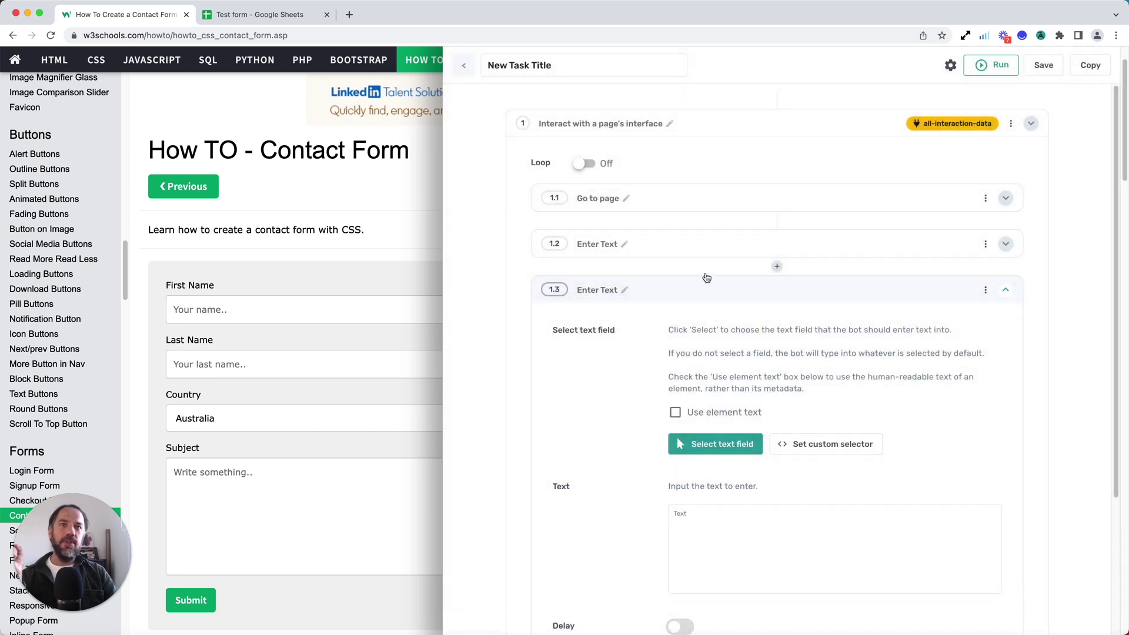
left_click(682, 289)
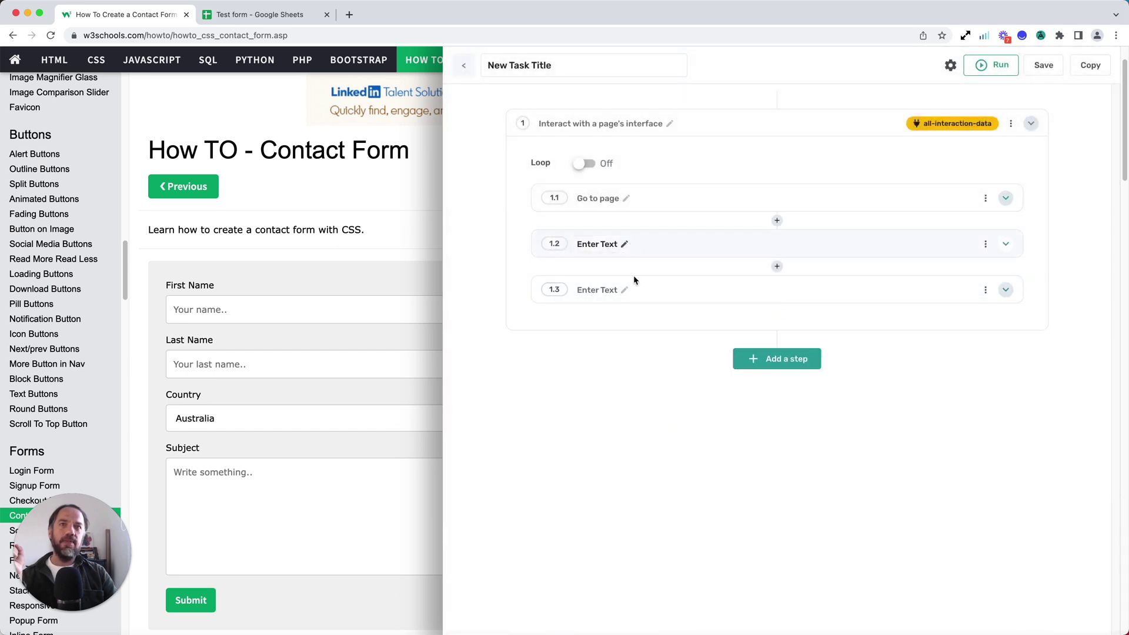
left_click(774, 320)
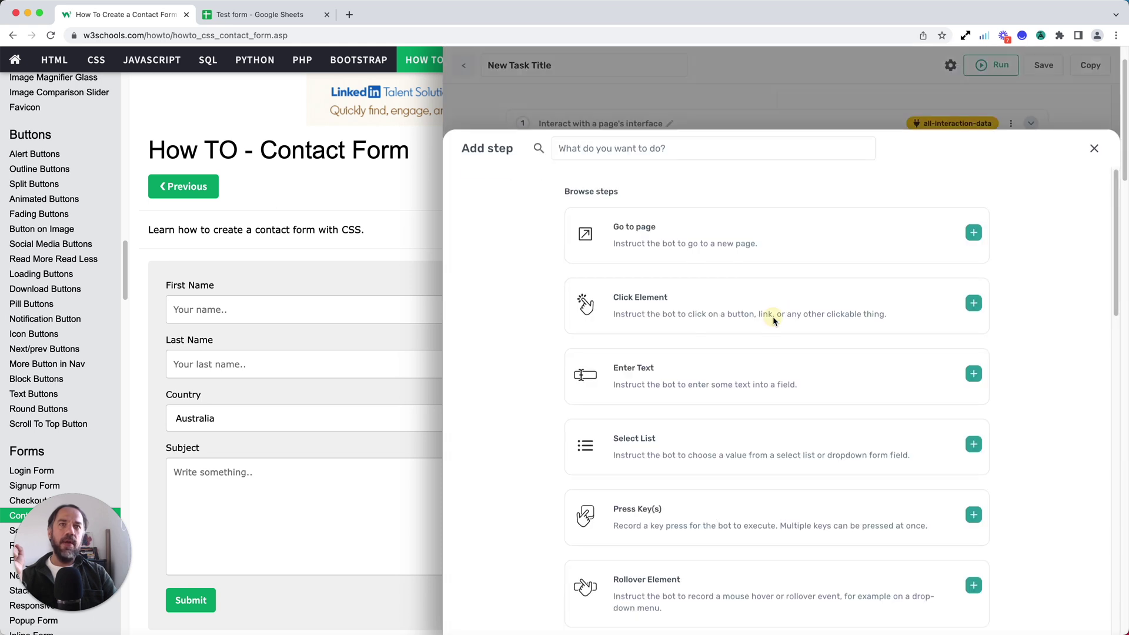
left_click(755, 415)
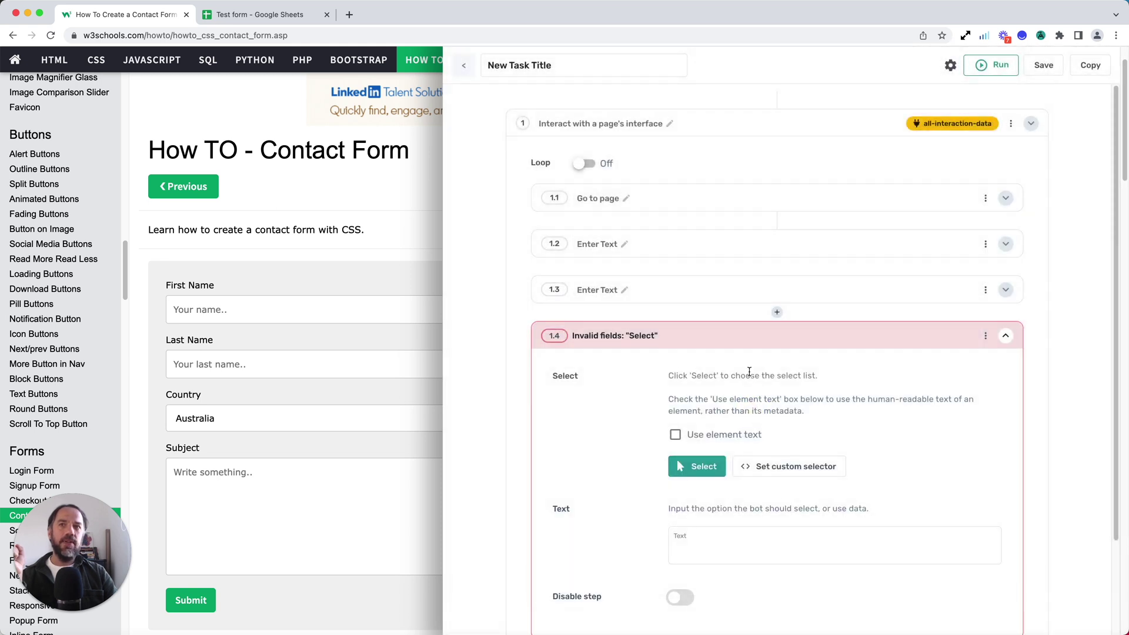
left_click(746, 344)
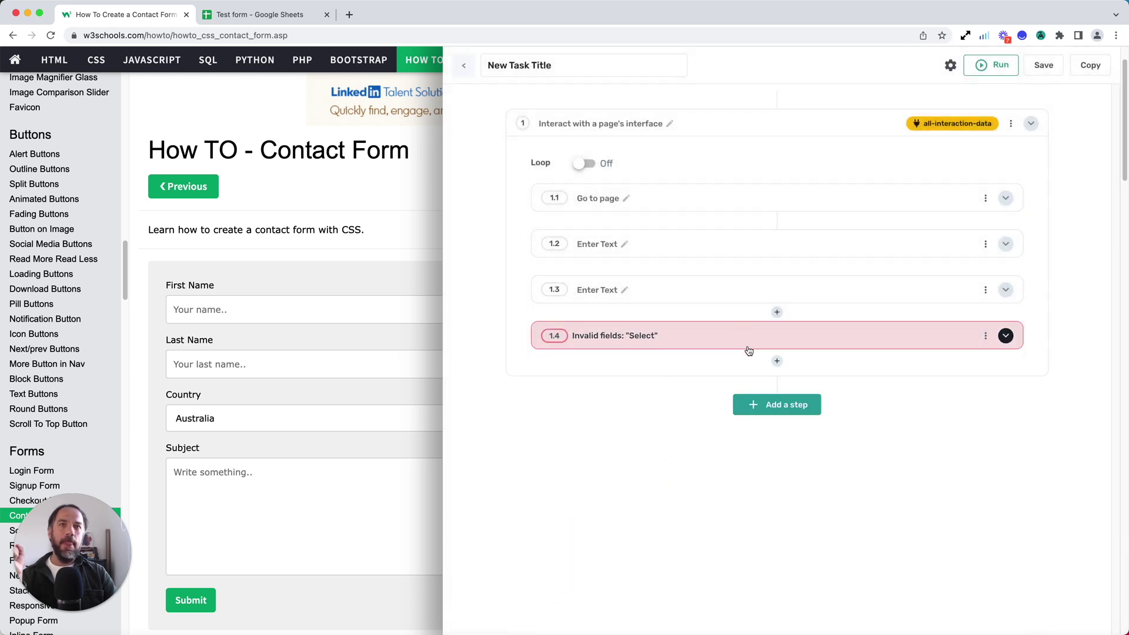
Add a third Enter Text substep and a Click Element substep.
left_click(776, 361)
left_click(765, 360)
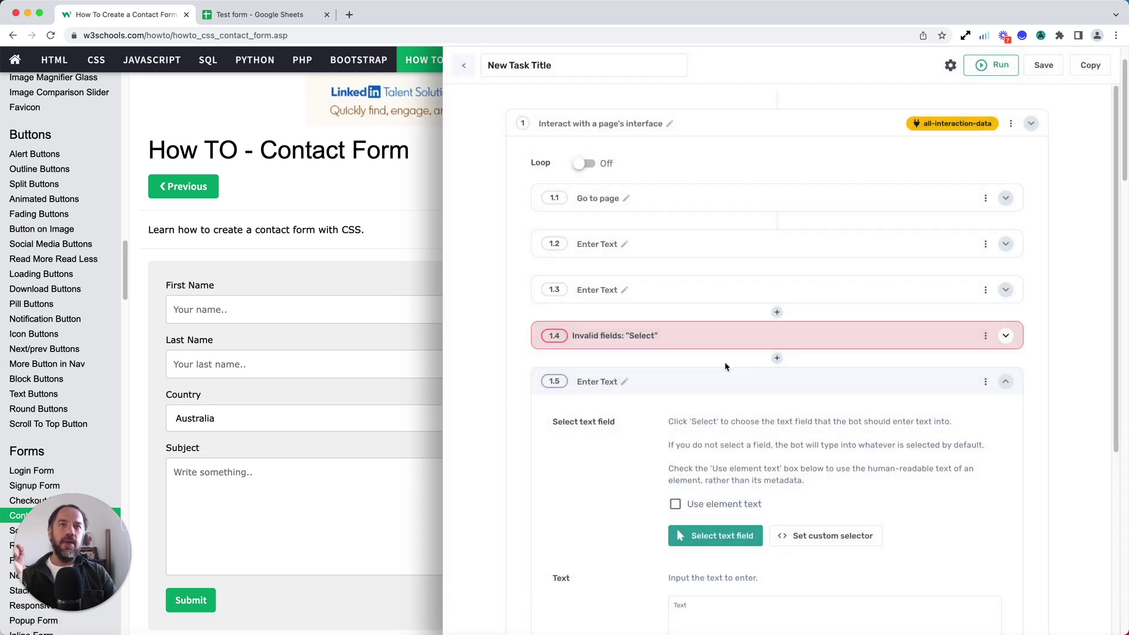
left_click(714, 379)
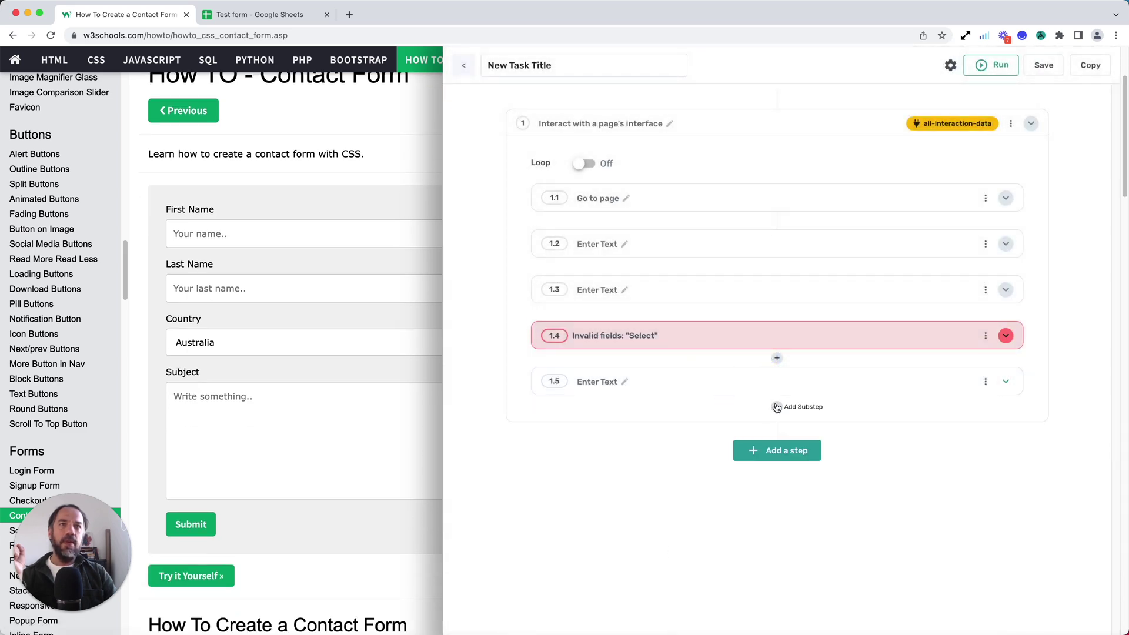
left_click(776, 408)
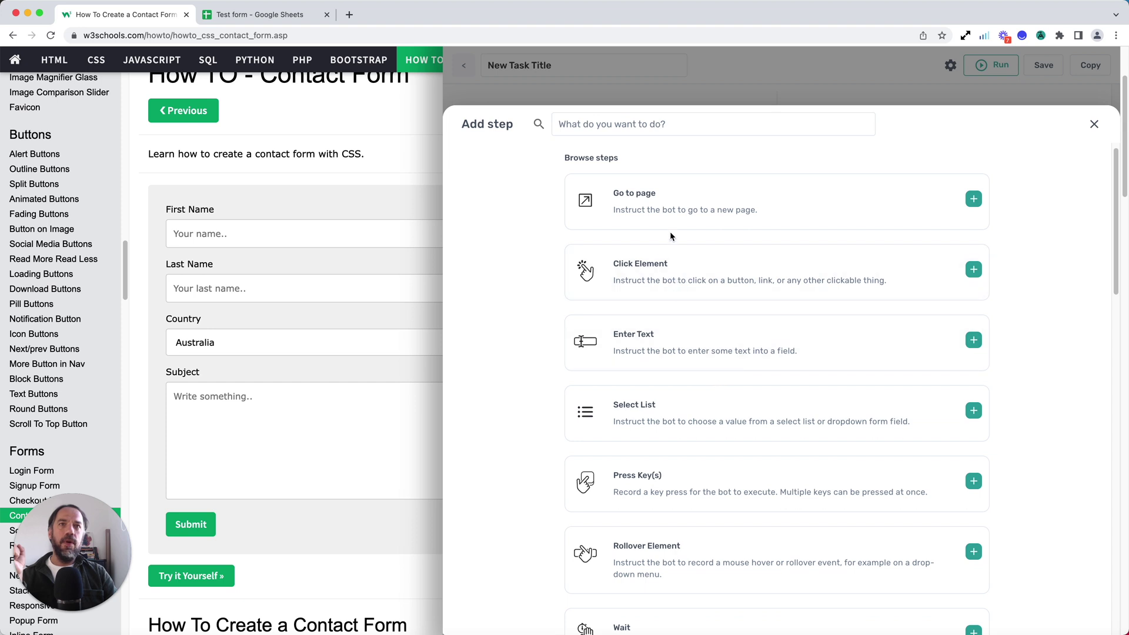
left_click(665, 269)
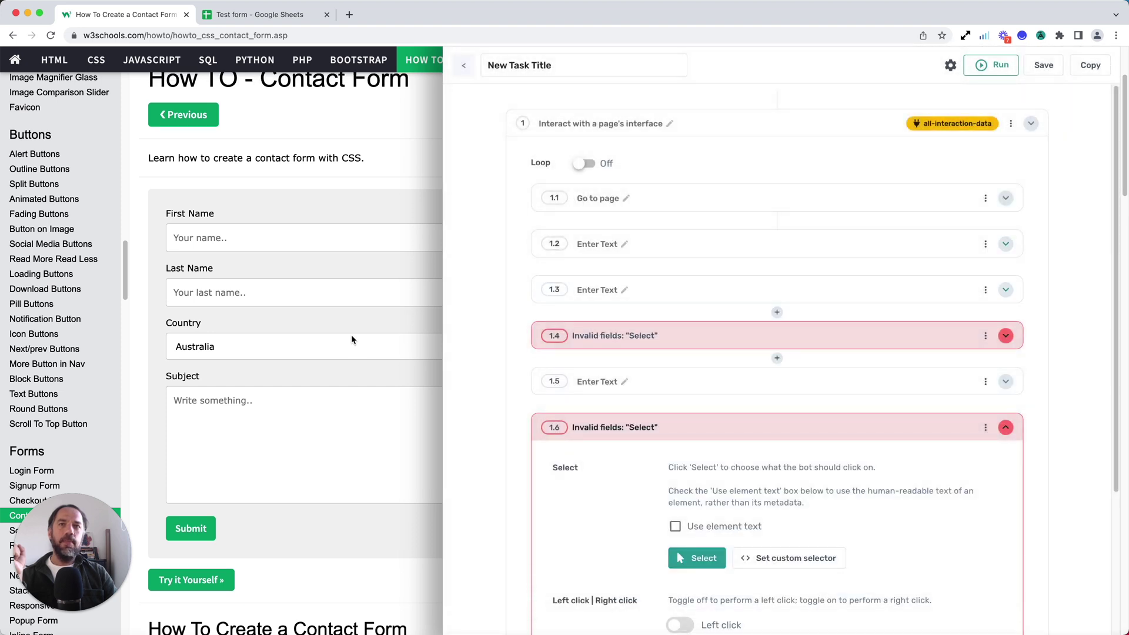
scroll(351, 340, "up", 3)
left_click(694, 429)
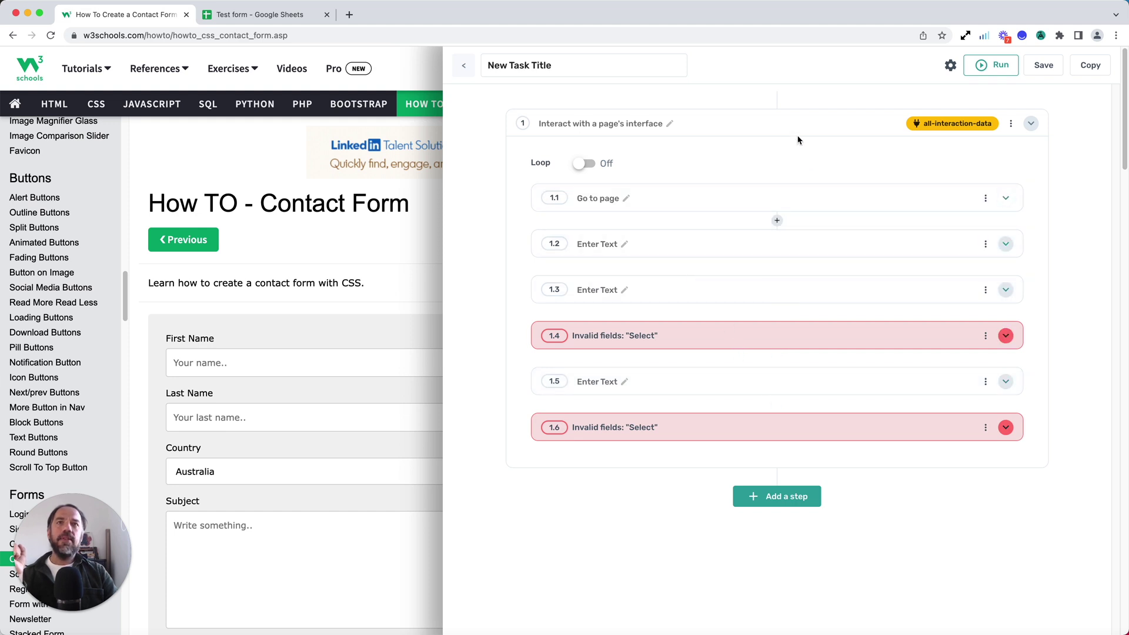
Insert a Read data from Google Sheet step at the start, found by searching 'read'.
scroll(348, 384, "down", 1)
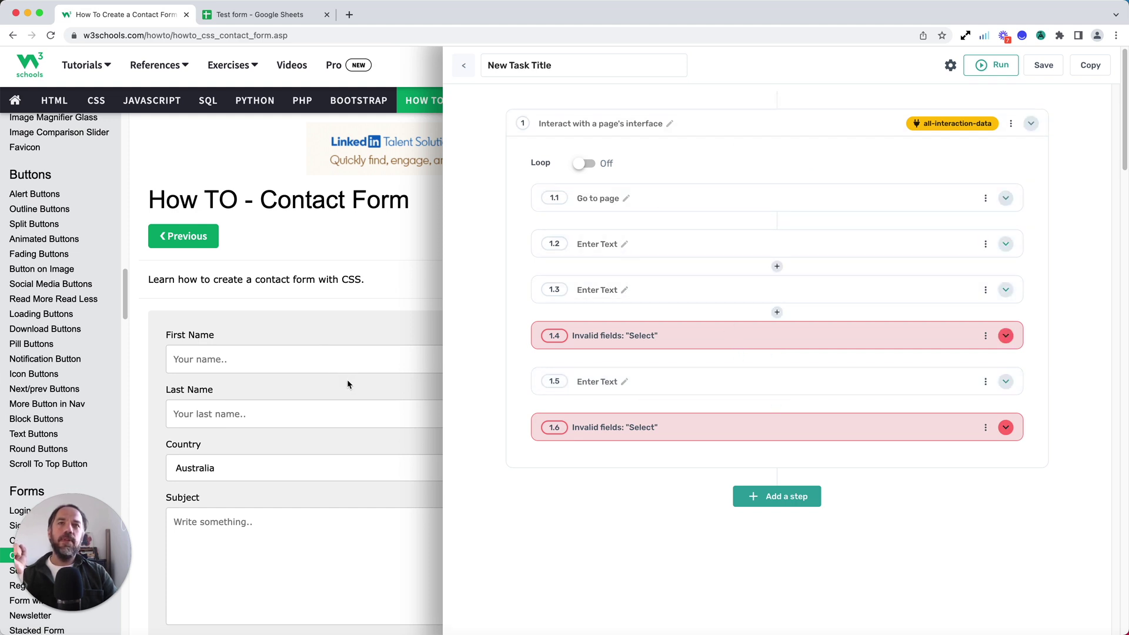
scroll(348, 385, "down", 1)
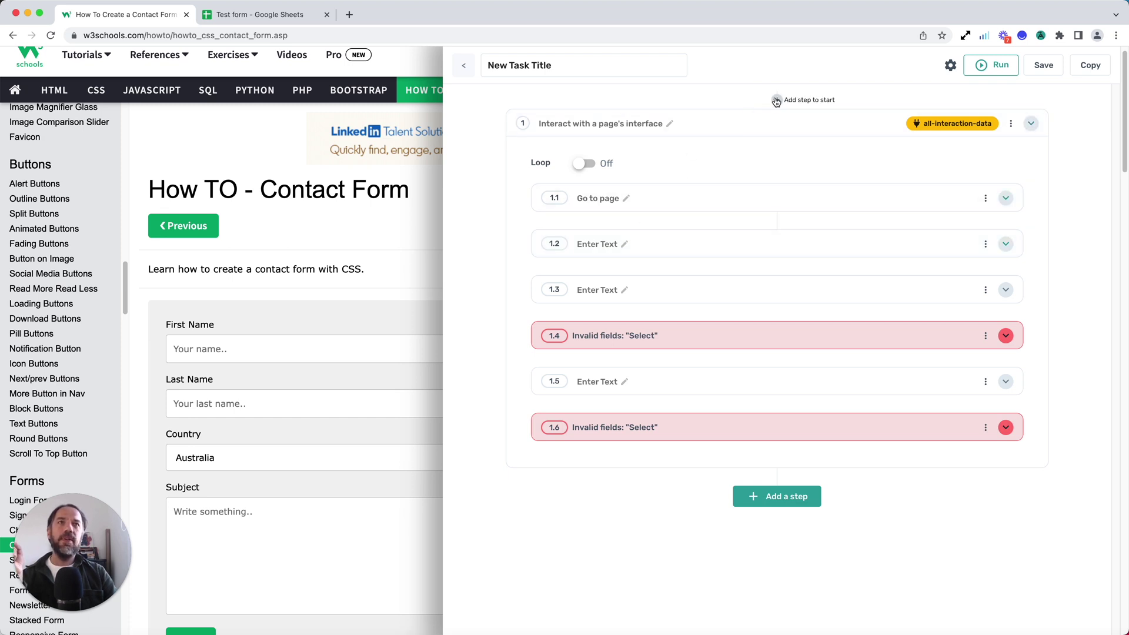
left_click(776, 101)
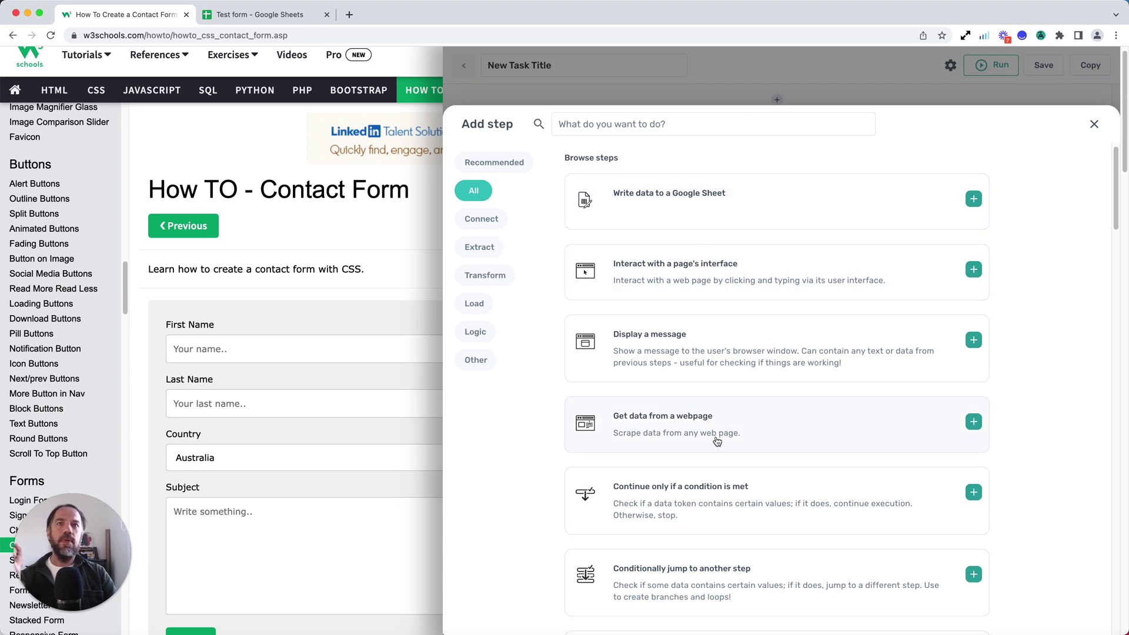
left_click(559, 125)
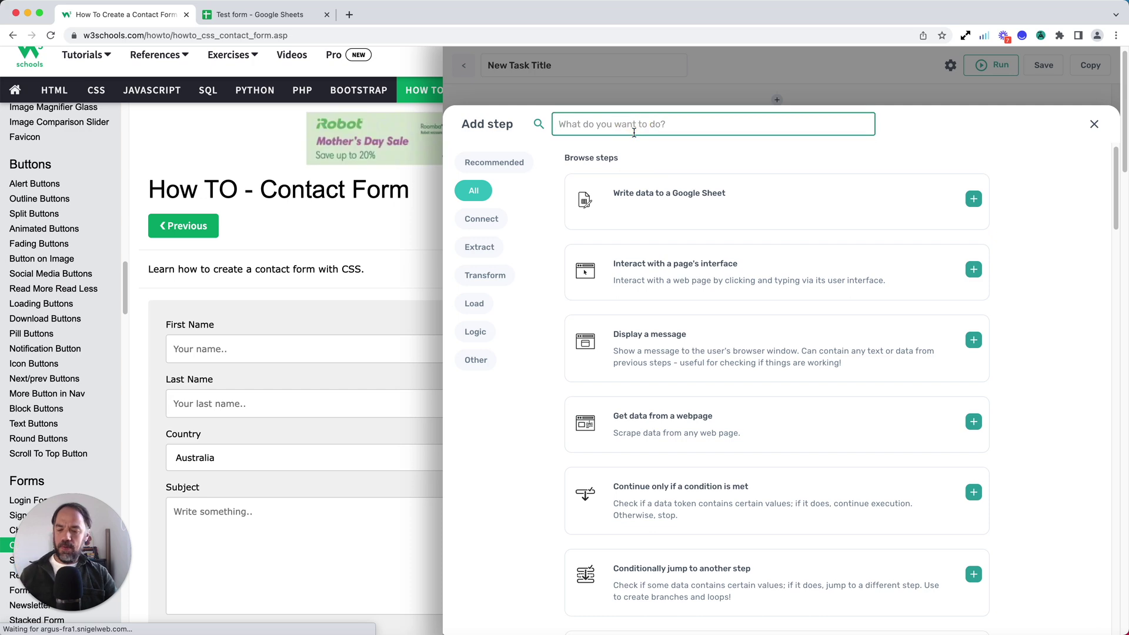
type("read")
left_click(676, 194)
Point the read step at the Test form spreadsheet and bring that sheet up.
left_click(720, 209)
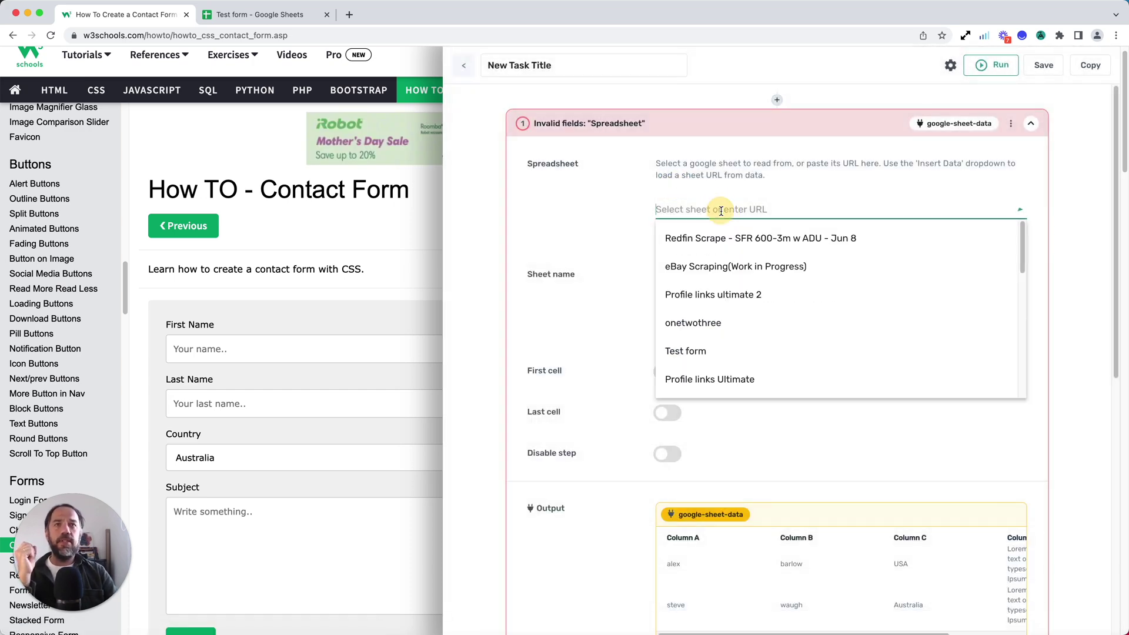
left_click(719, 351)
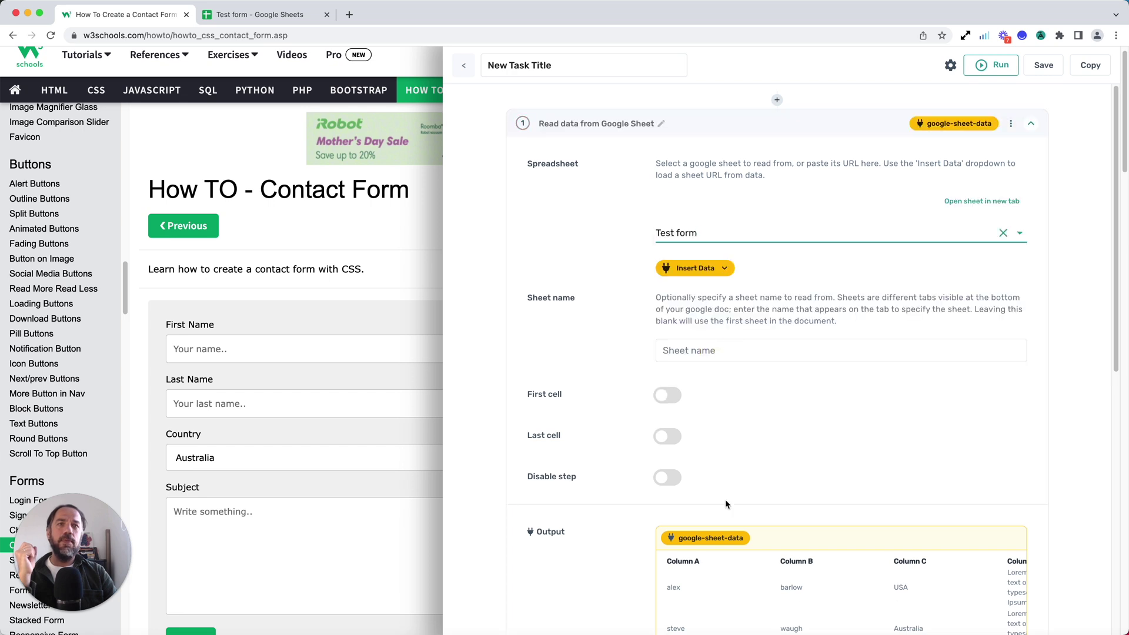
scroll(725, 499, "down", 4)
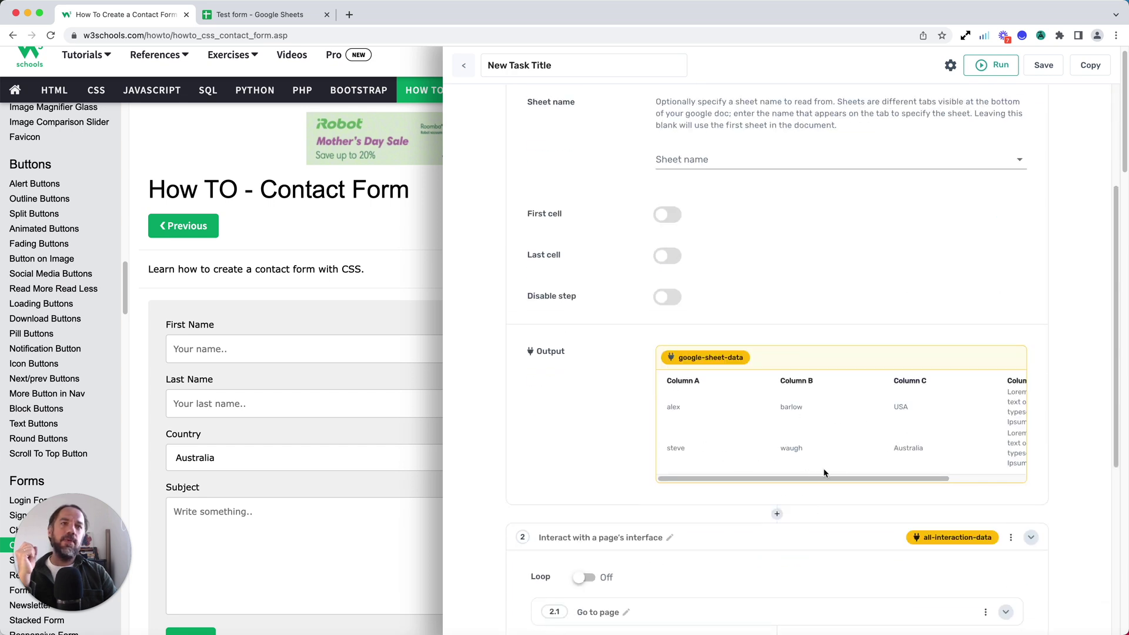
left_click_drag(792, 476, 756, 470)
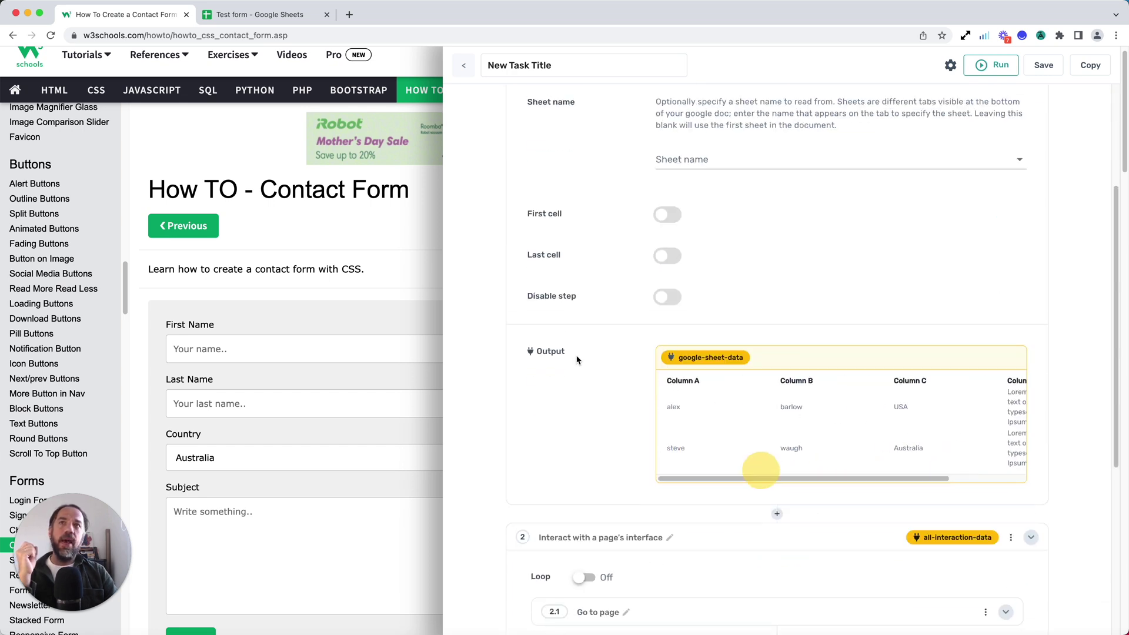
left_click(295, 13)
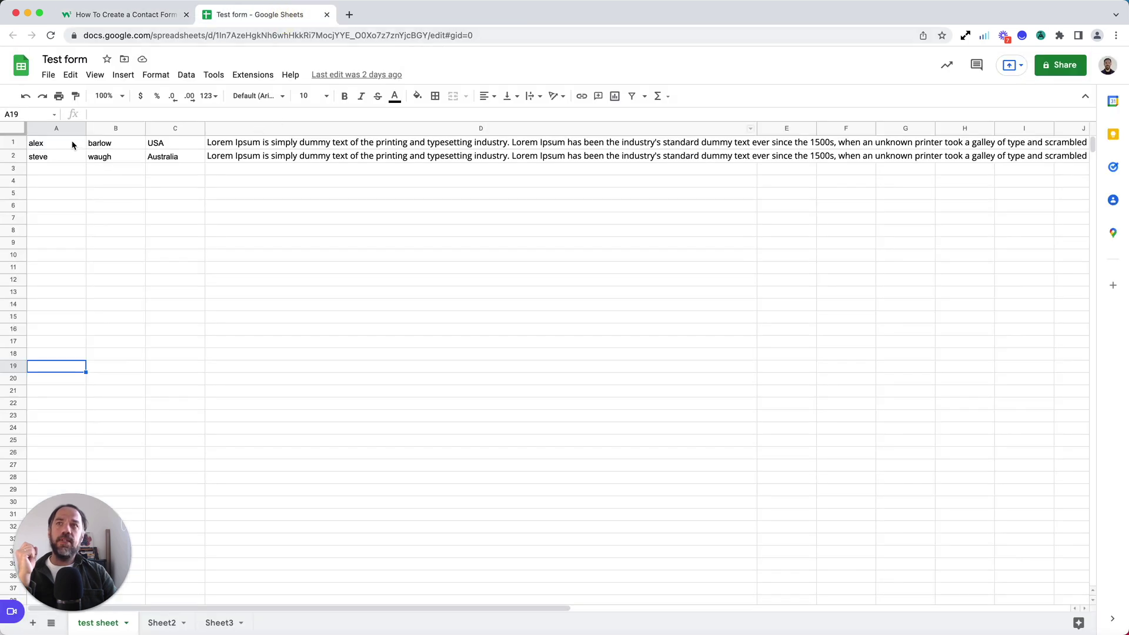
Review the Test form's names, Lorem Ipsum text and empty column E, then return to the form.
left_click(54, 142)
left_click(51, 167)
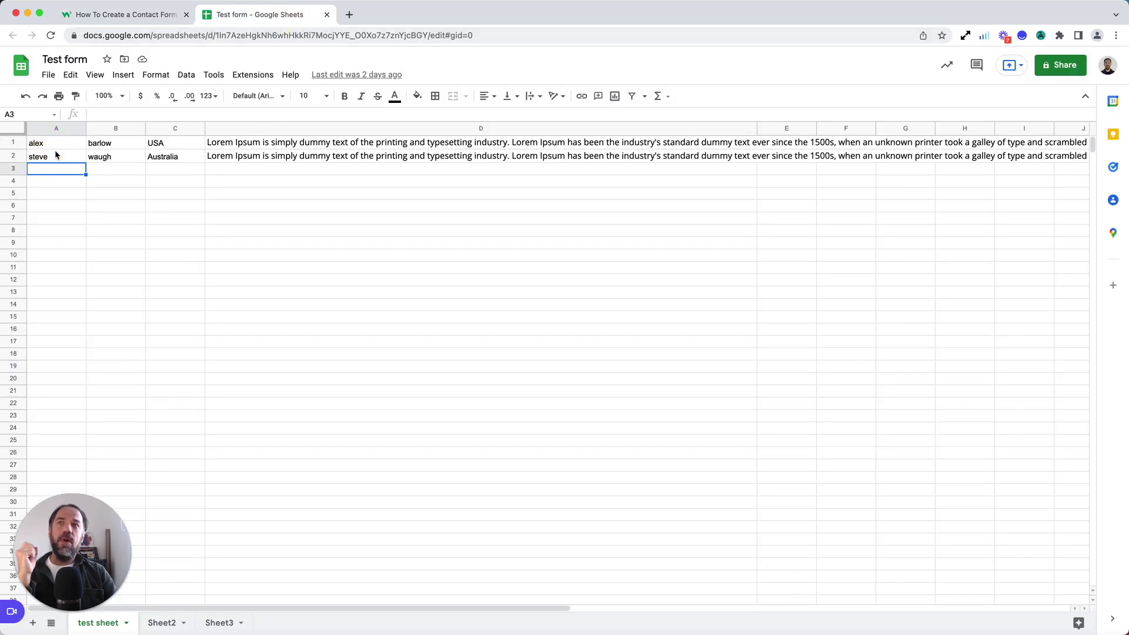
left_click(54, 151)
left_click(56, 145)
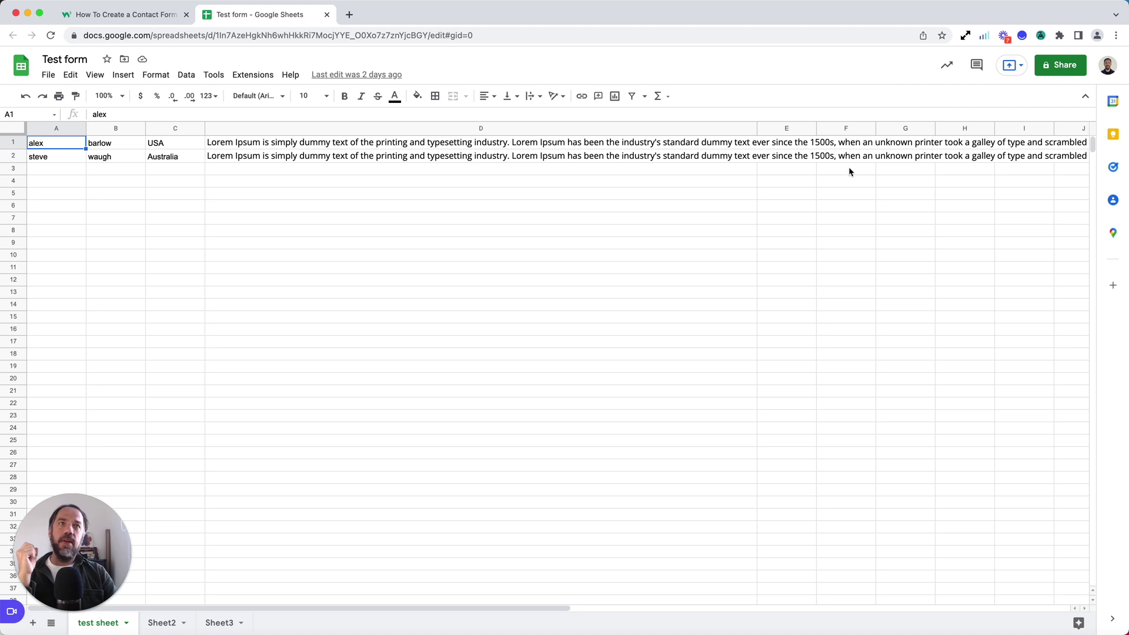
left_click(1018, 144)
left_click(51, 144)
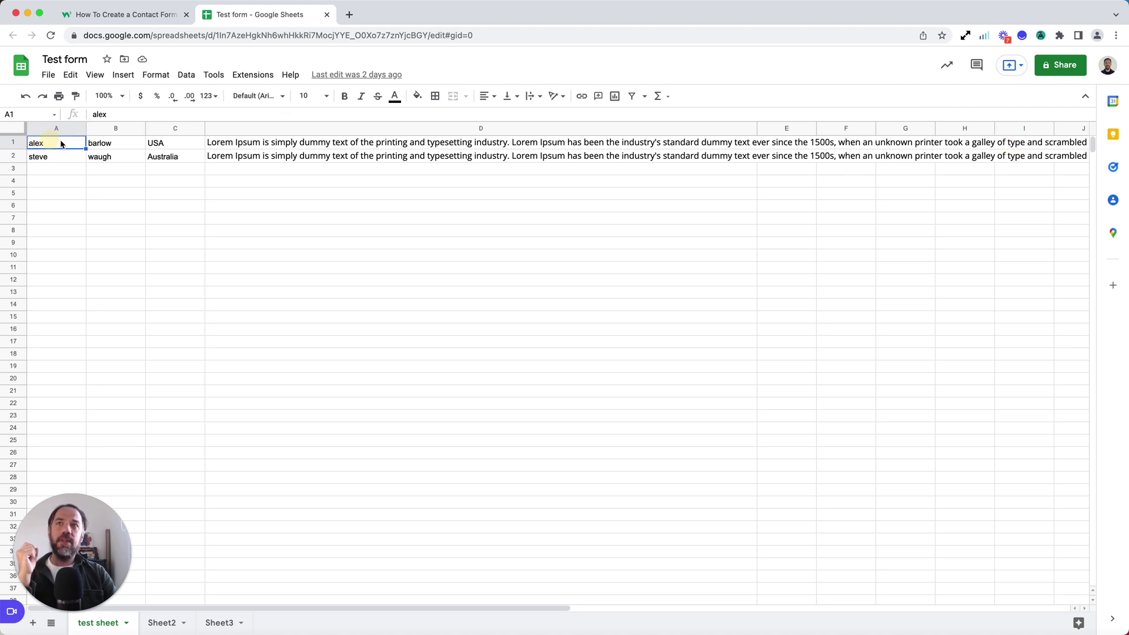
left_click(125, 144)
left_click(253, 146)
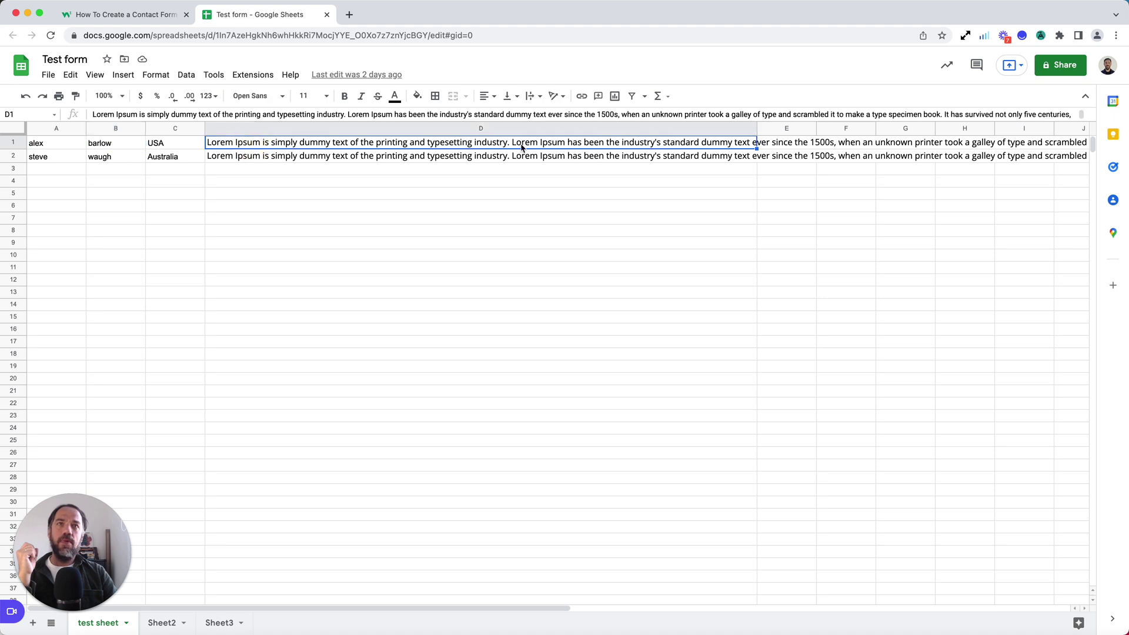
left_click(796, 146)
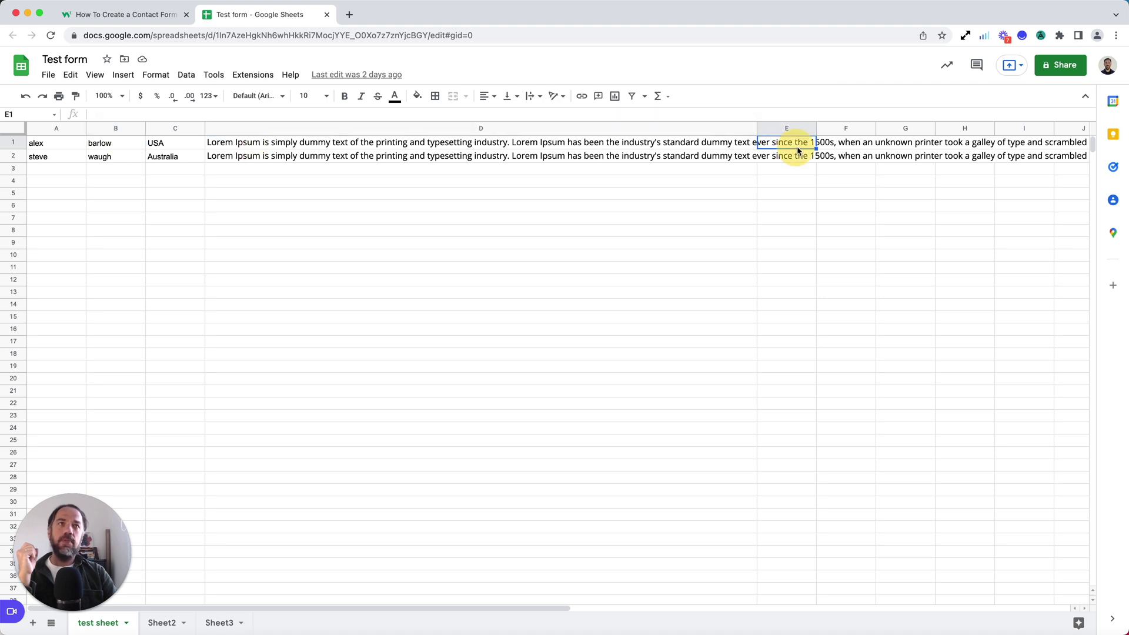
left_click(52, 169)
left_click(72, 144)
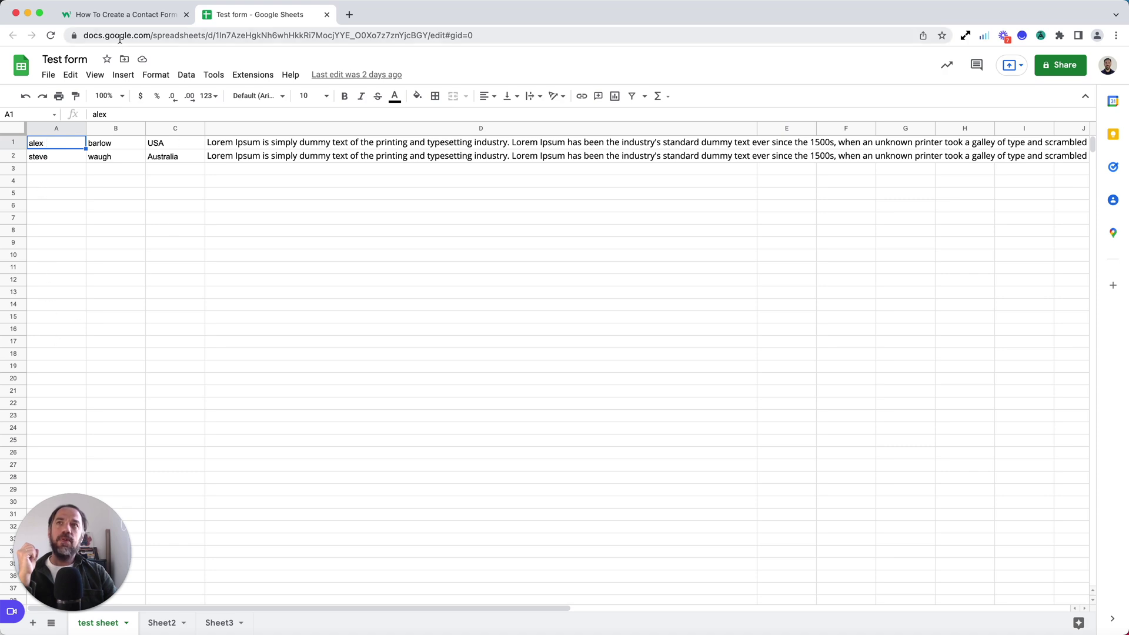
left_click(119, 16)
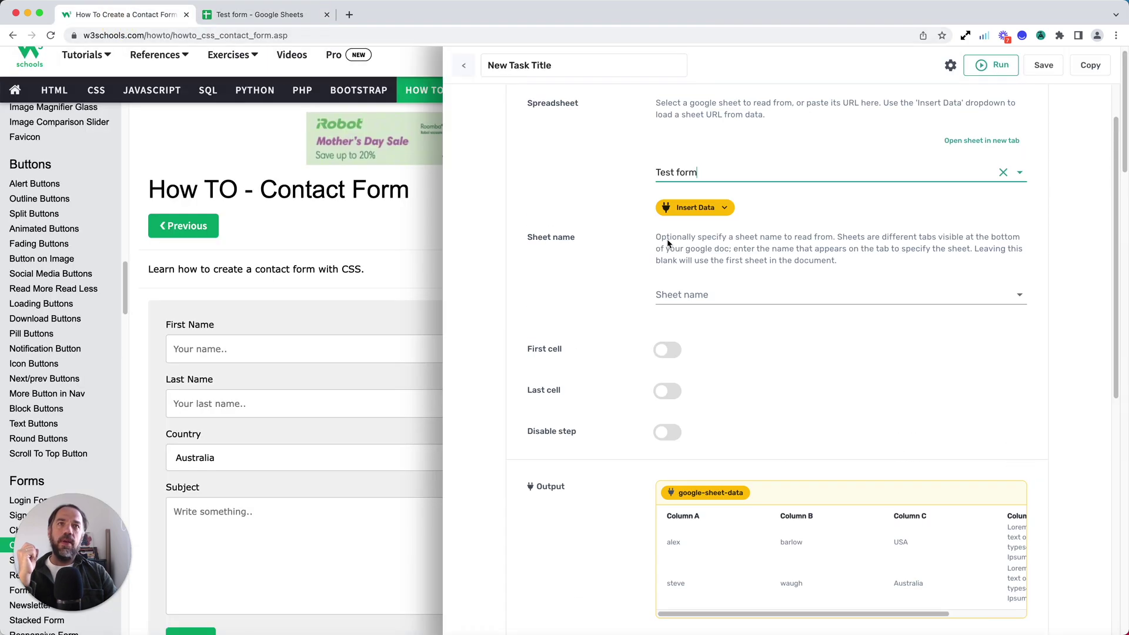
Target the form's First Name input in step 2.2.
scroll(666, 241, "up", 2)
left_click(740, 129)
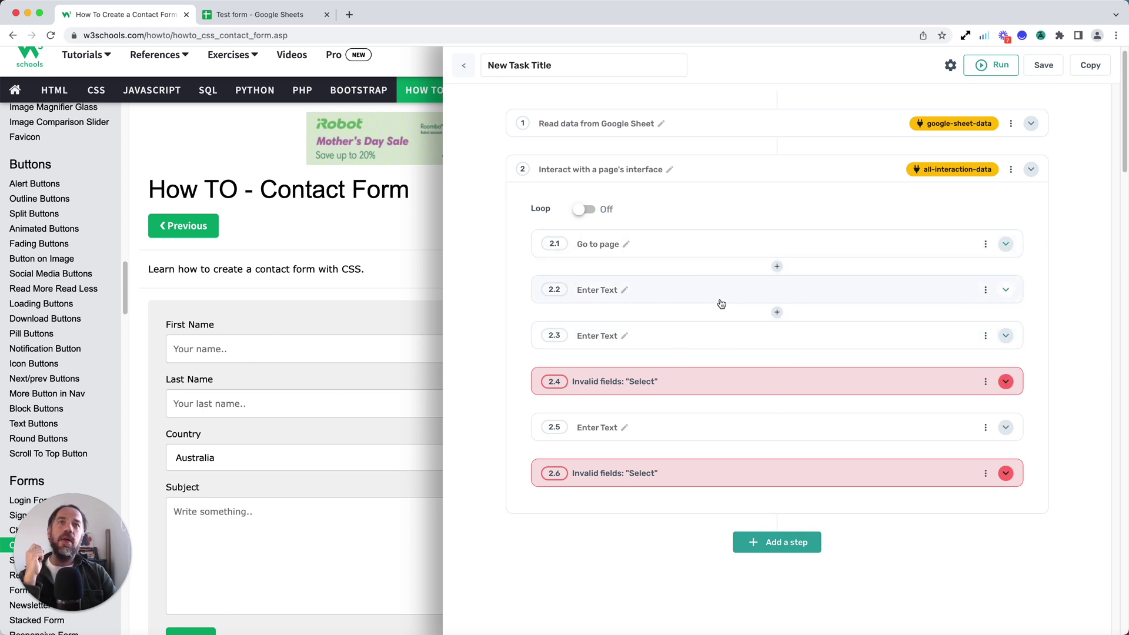
left_click(701, 288)
scroll(750, 333, "down", 4)
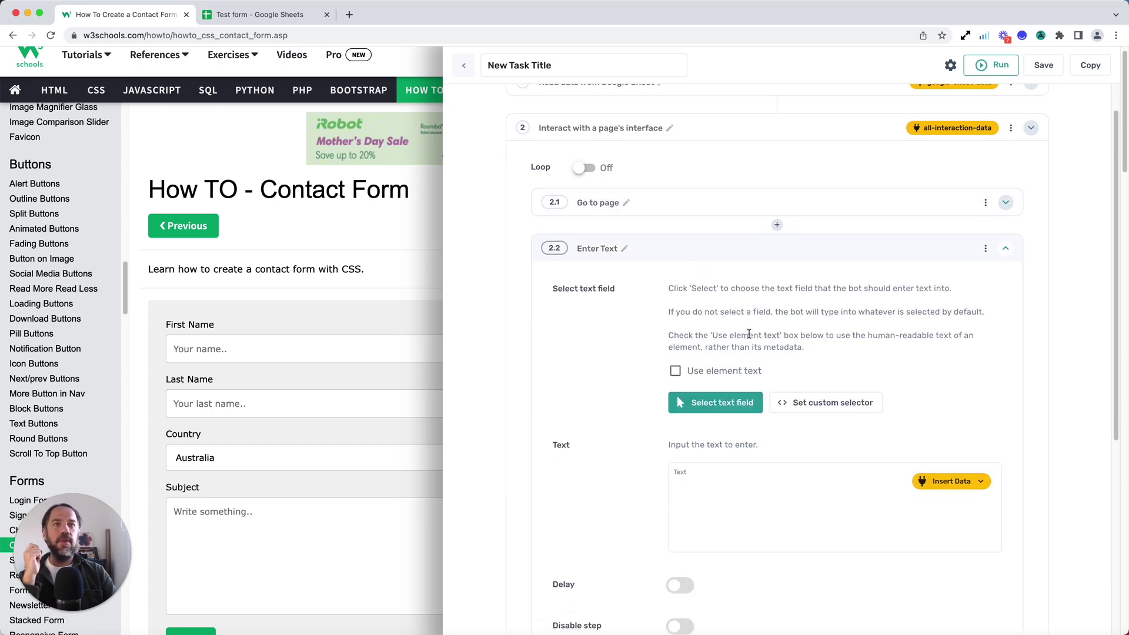
scroll(750, 336, "down", 1)
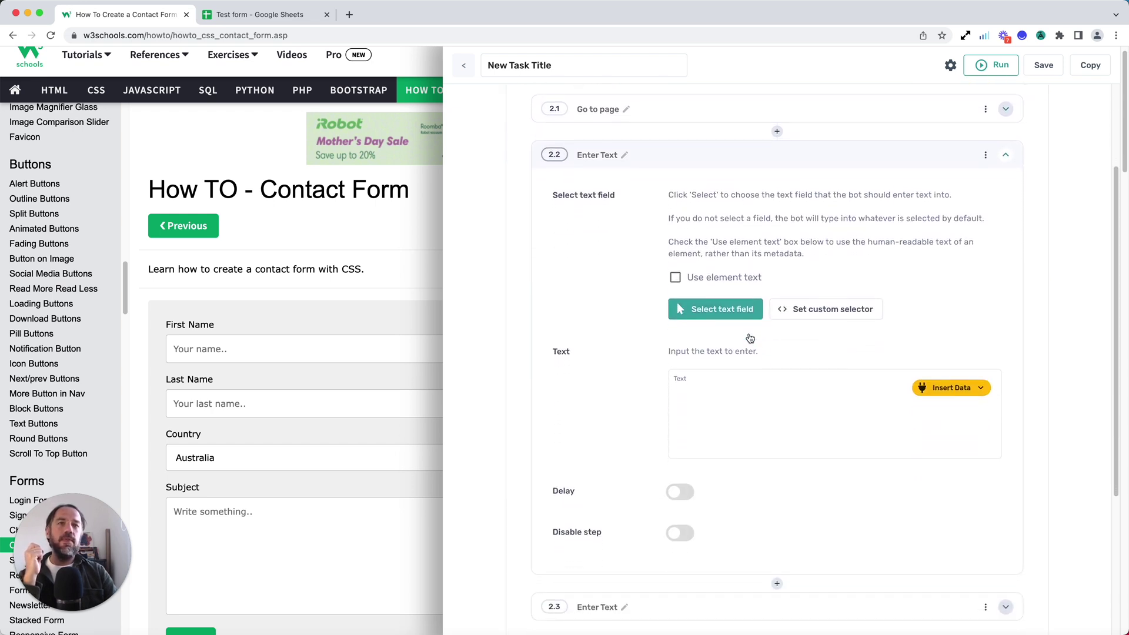
left_click(747, 317)
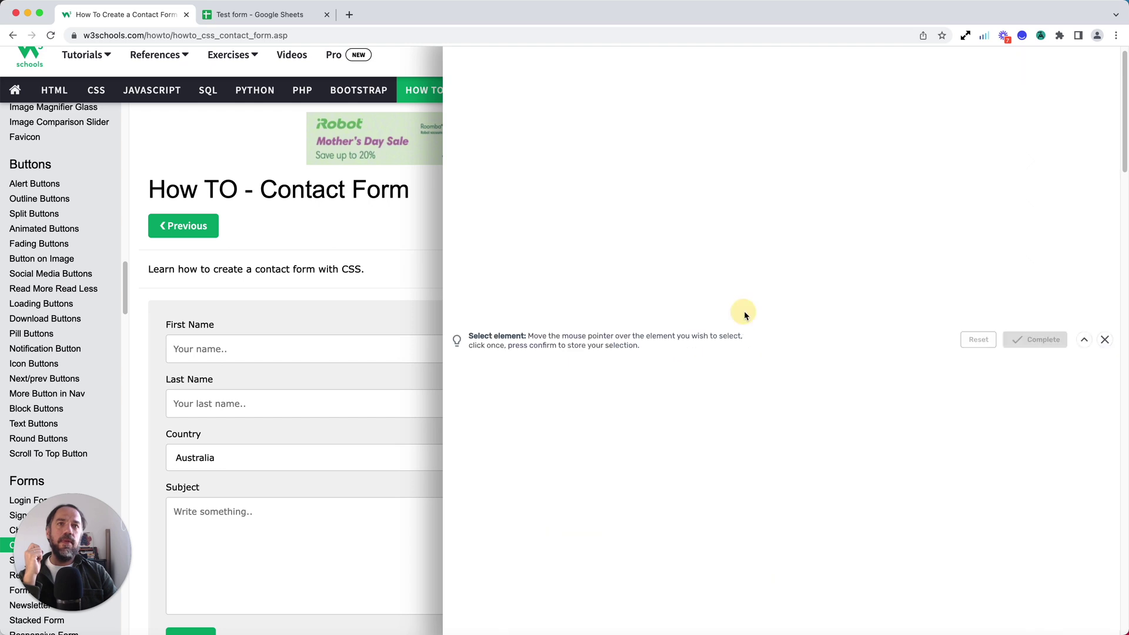
left_click(353, 339)
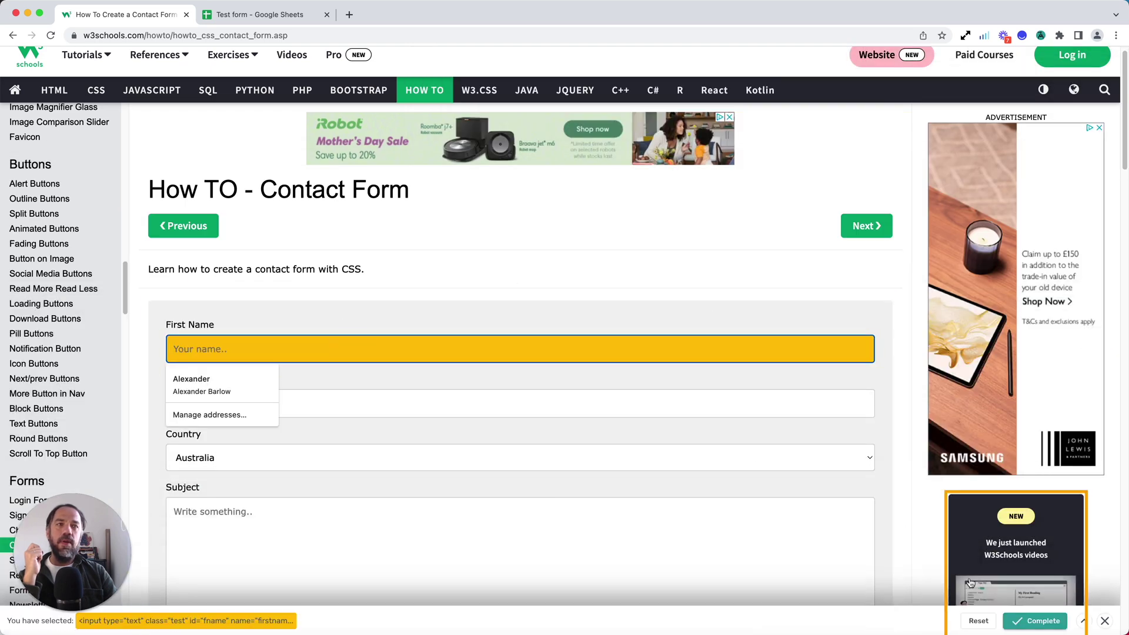
left_click(1036, 621)
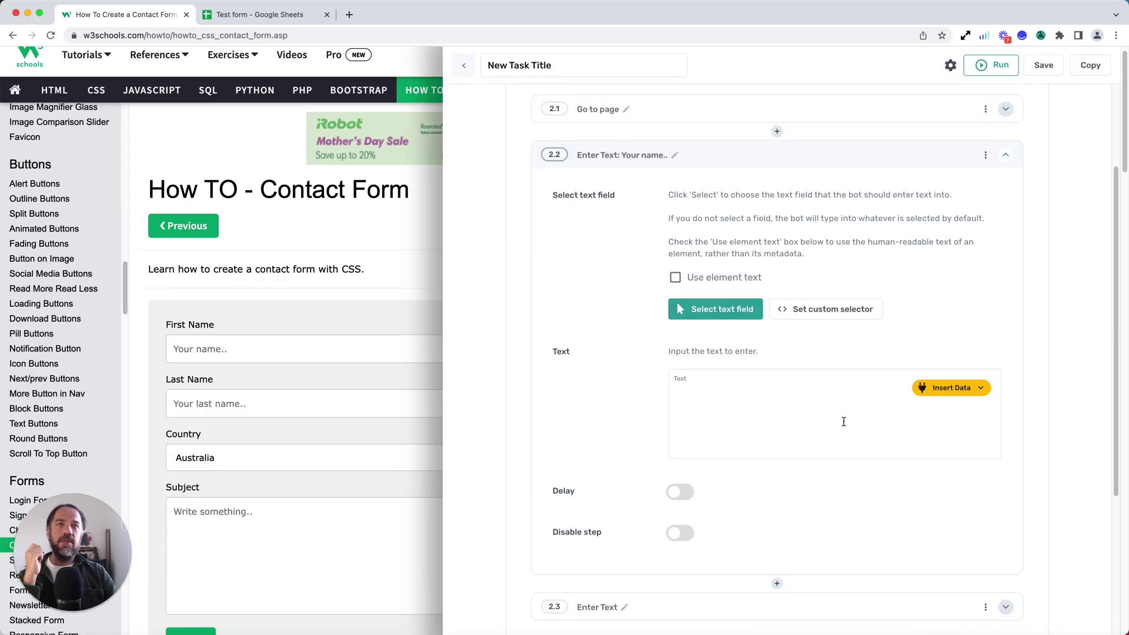
Have step 2.2 enter google-sheet-data Column A, making step 2 loop over the rows.
left_click(838, 420)
left_click(958, 398)
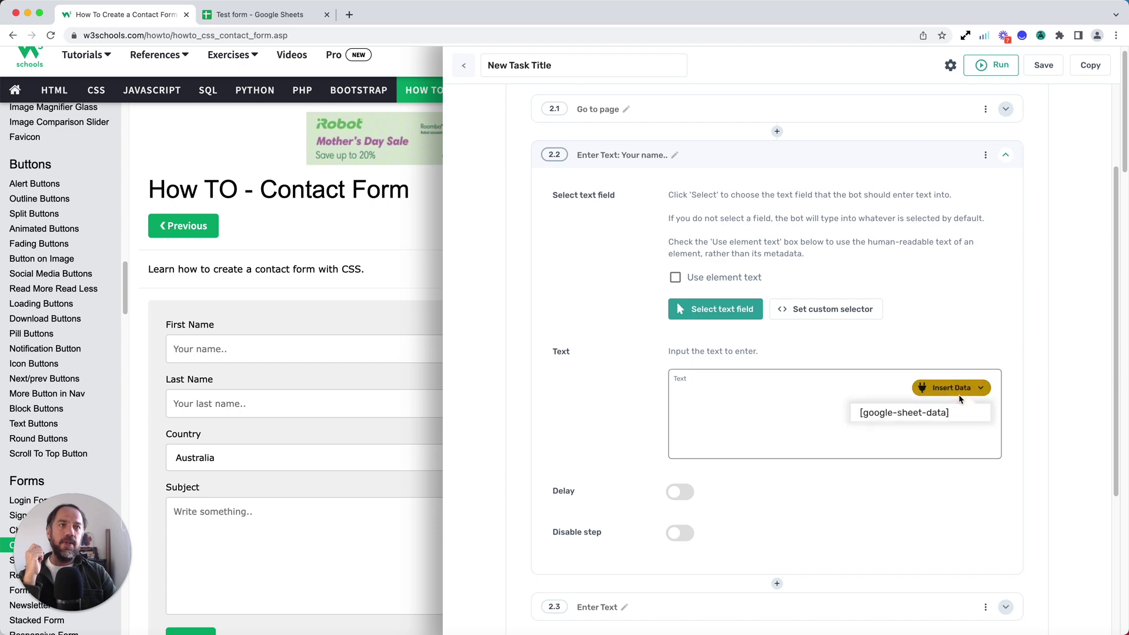
left_click(951, 411)
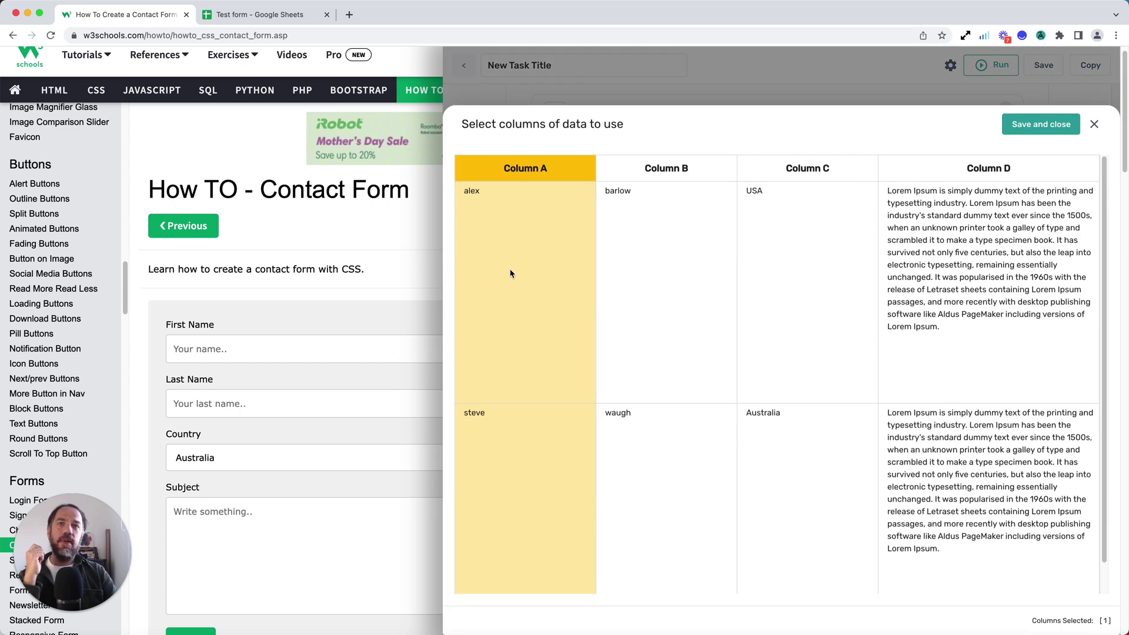
left_click(1026, 123)
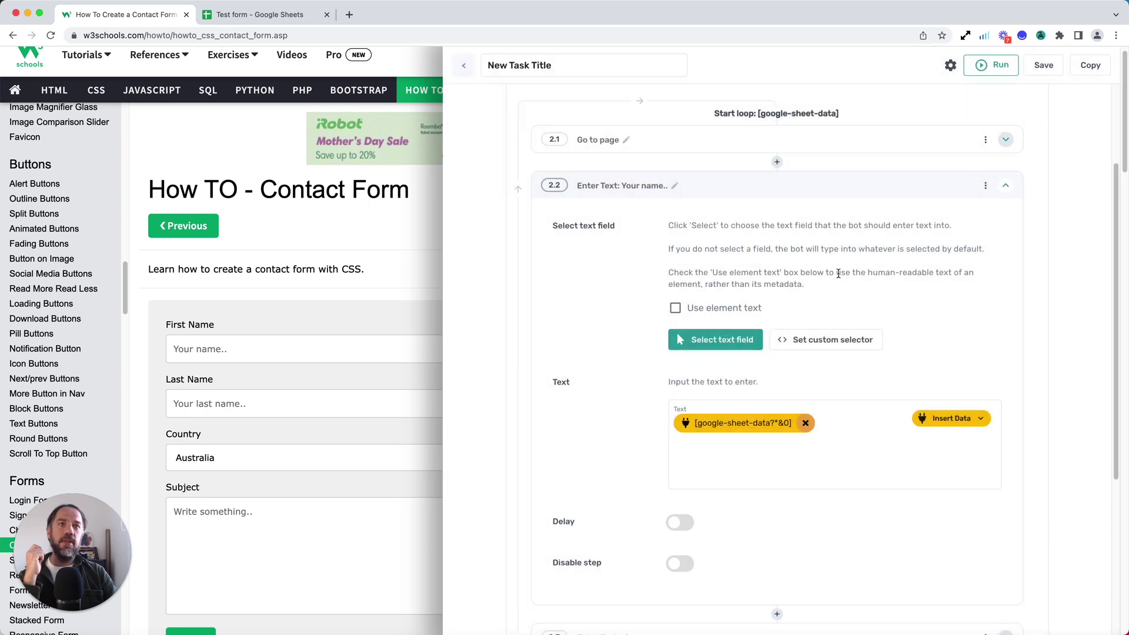
left_click(825, 197)
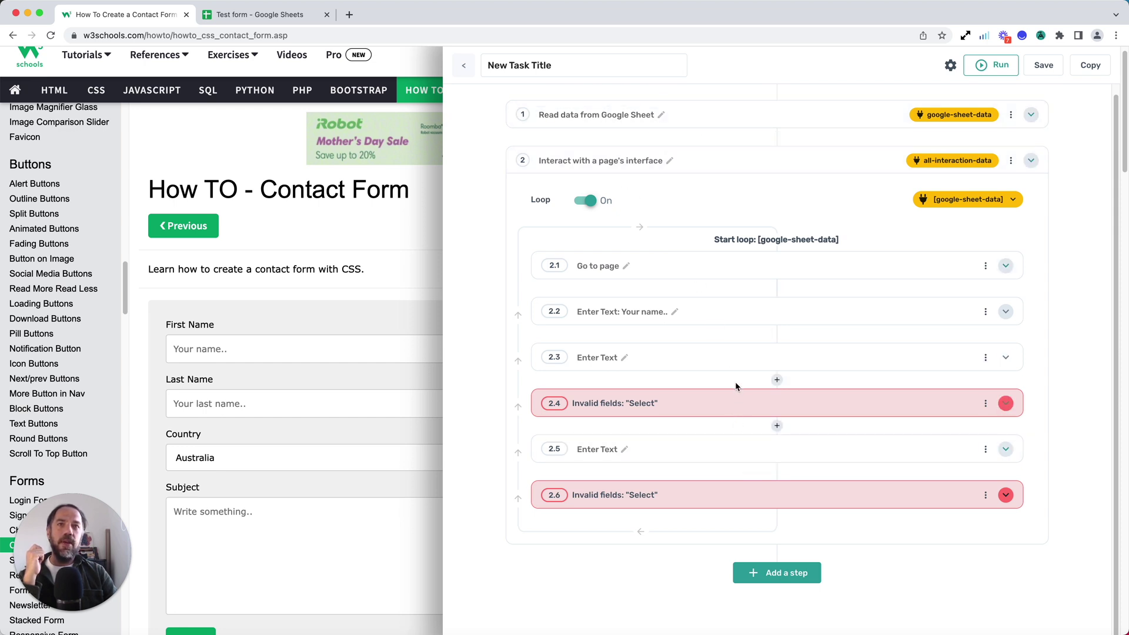
left_click(727, 360)
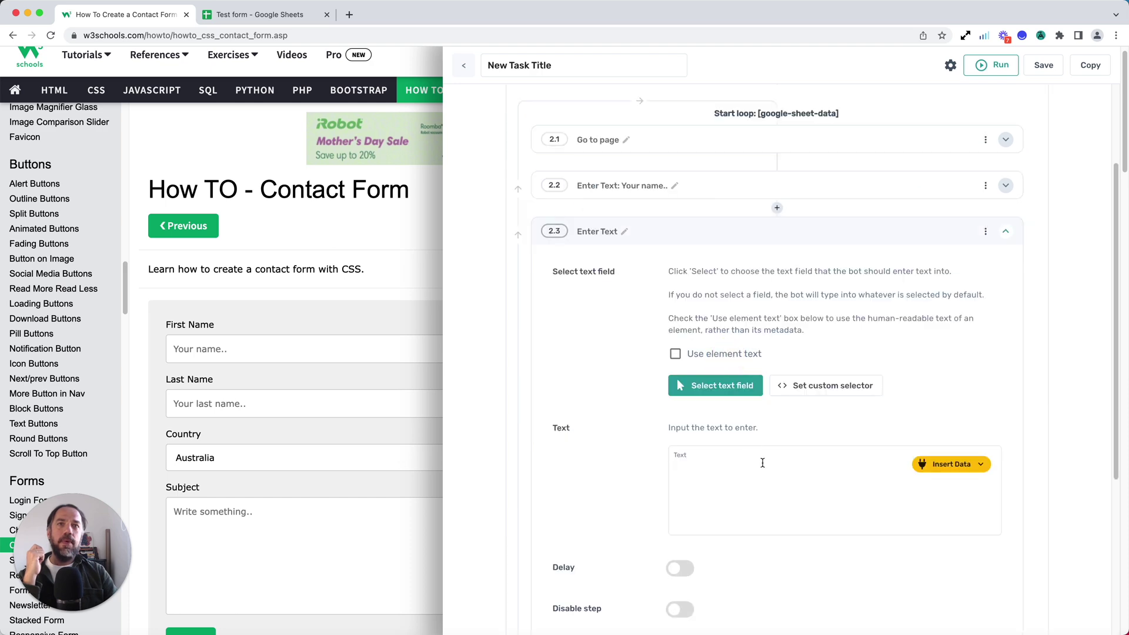
Set step 2.3 to type sheet Column B into the Last Name field.
left_click(736, 389)
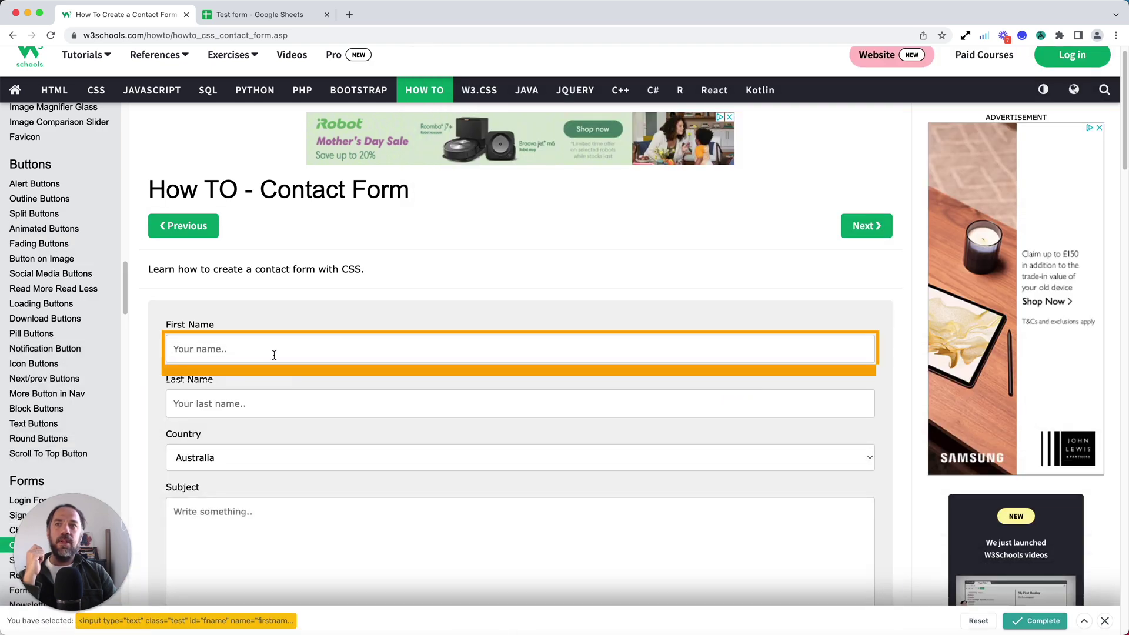
left_click(274, 402)
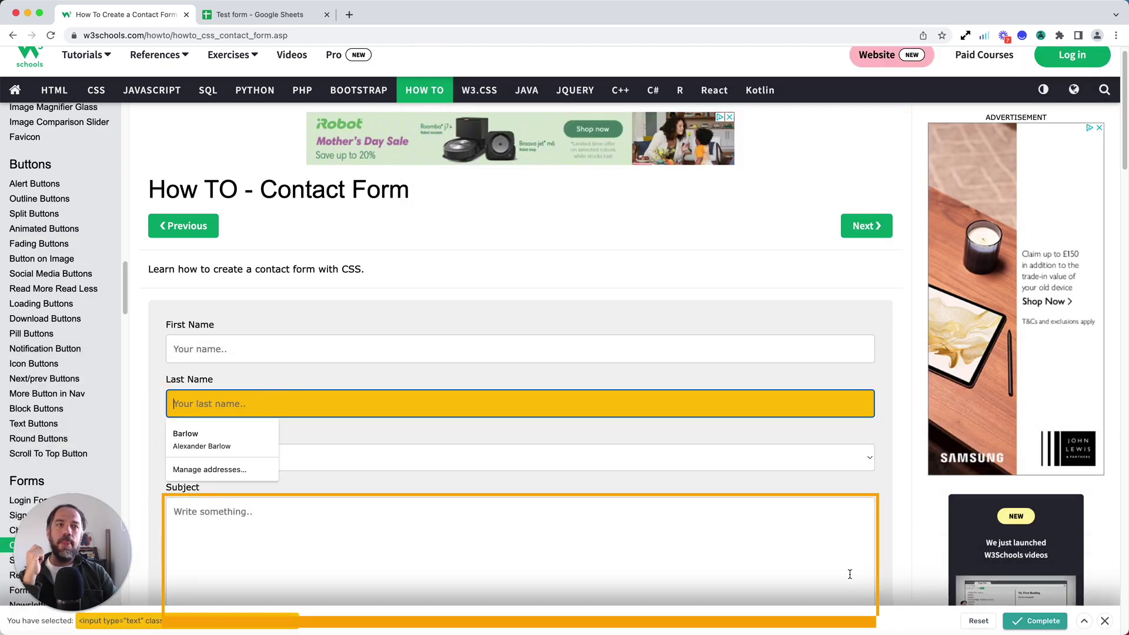
left_click(1024, 625)
left_click(948, 465)
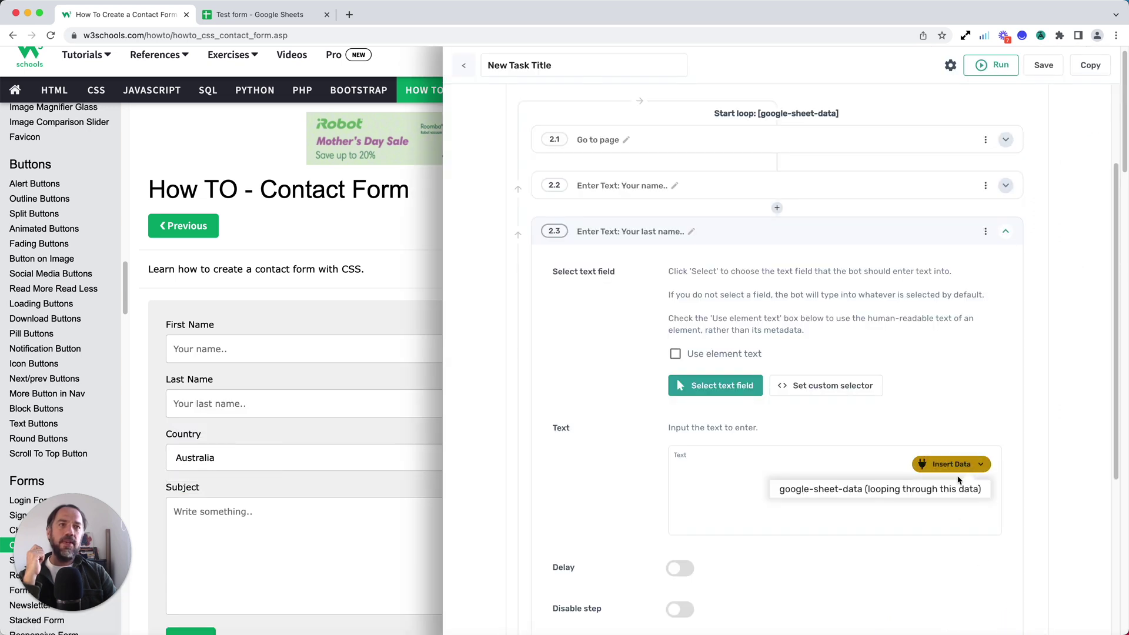
left_click(951, 487)
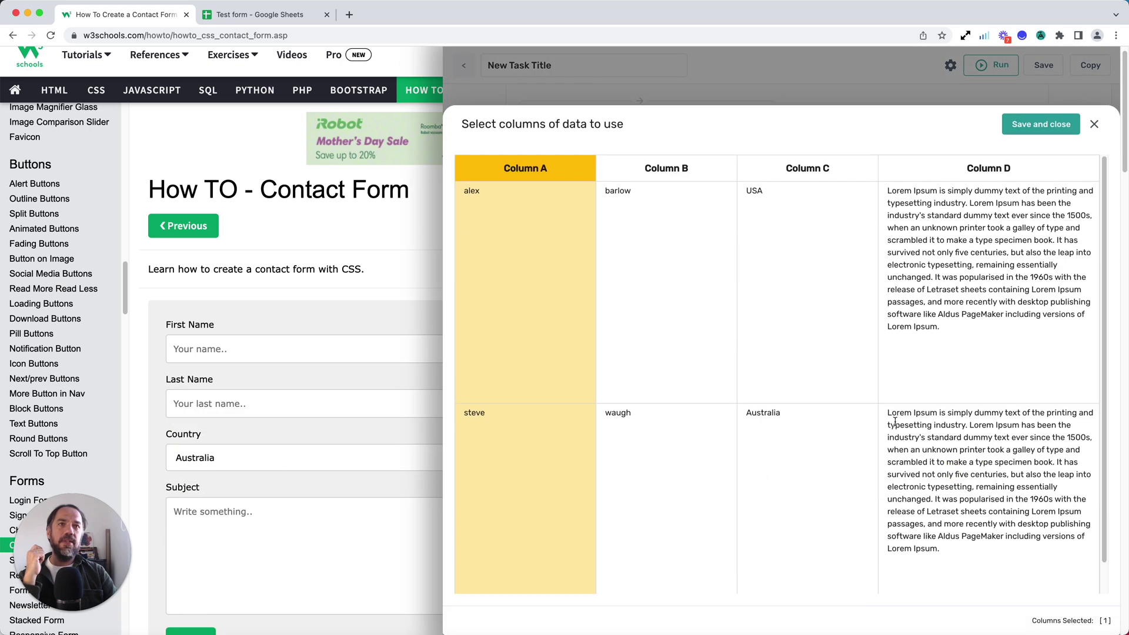
left_click(665, 174)
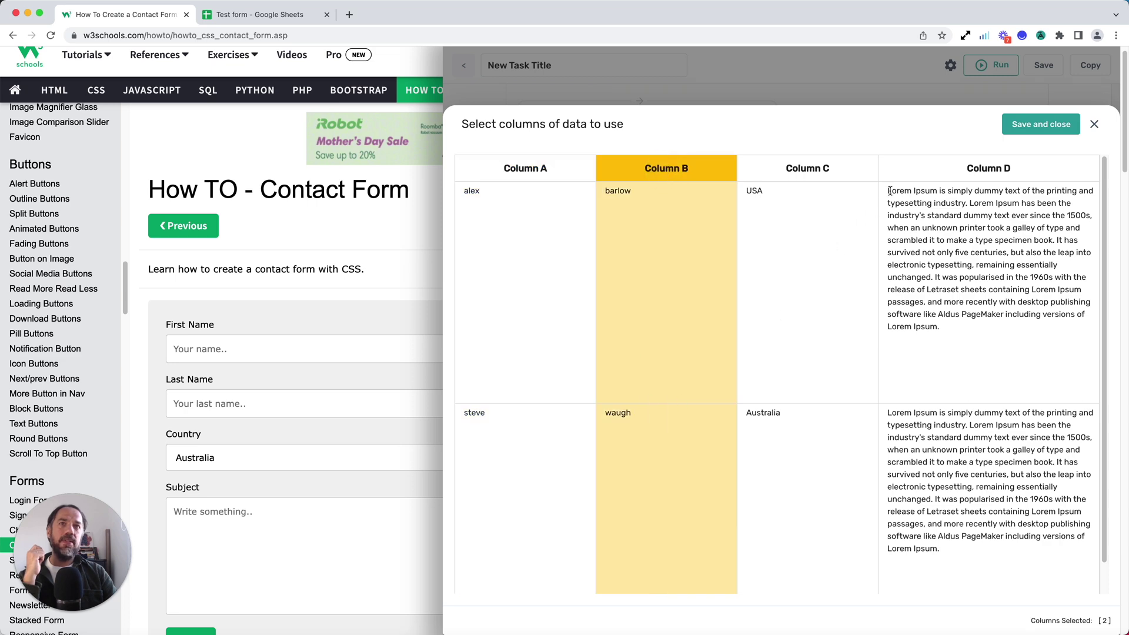
left_click(1056, 121)
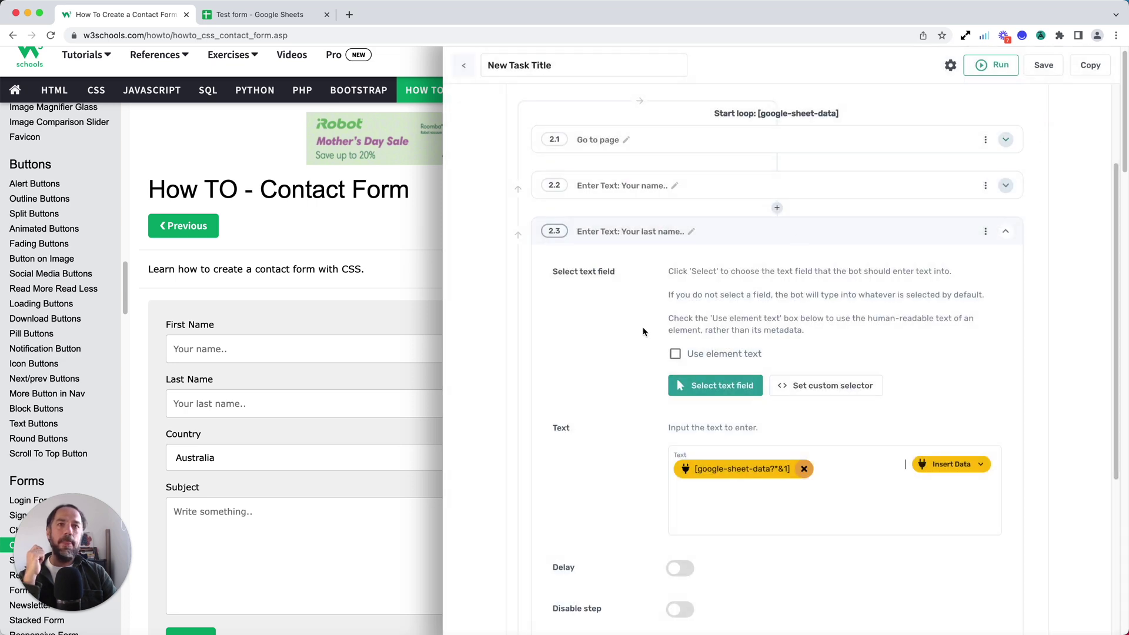
left_click(745, 235)
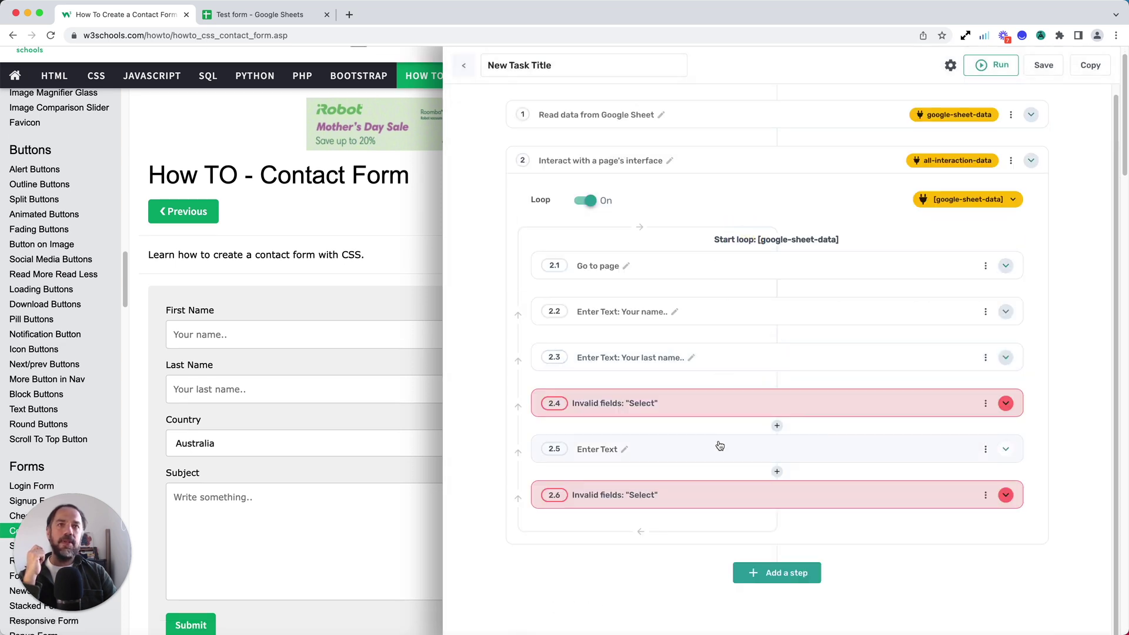
Aim Select List step 2.4 at the Country dropdown, choosing the option from Column C.
scroll(719, 406, "down", 1)
left_click(721, 410)
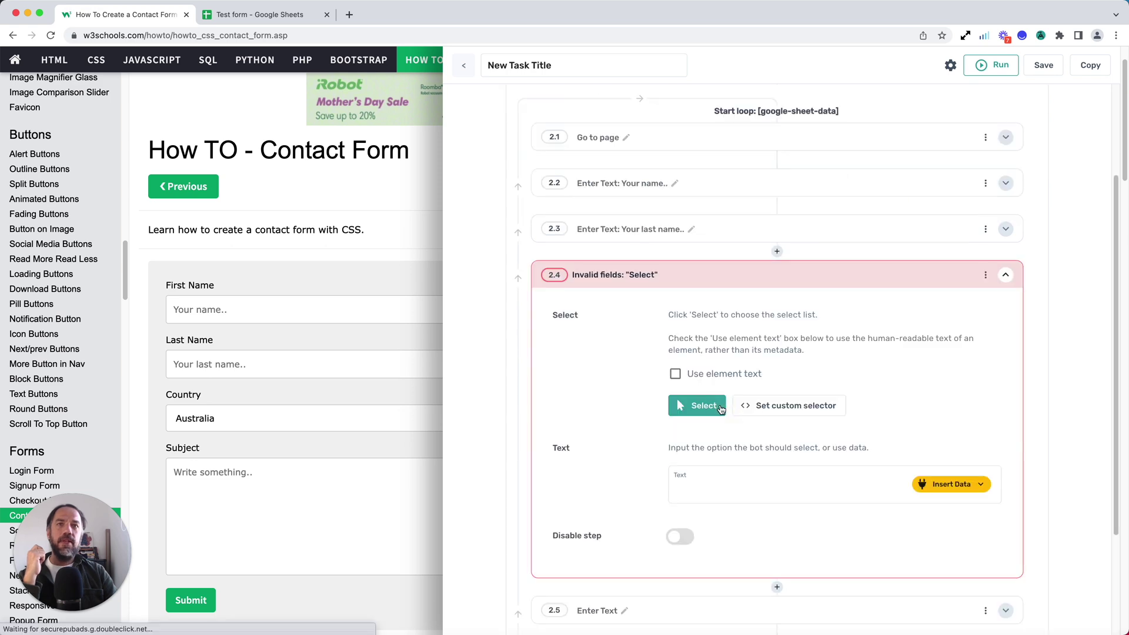
left_click(713, 412)
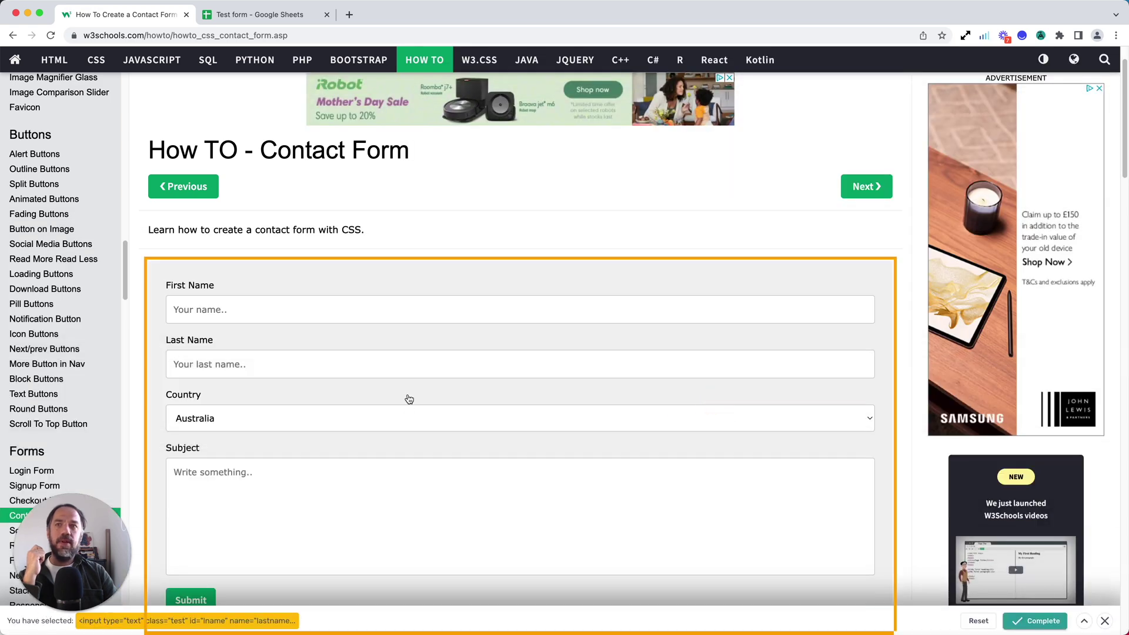
left_click(411, 420)
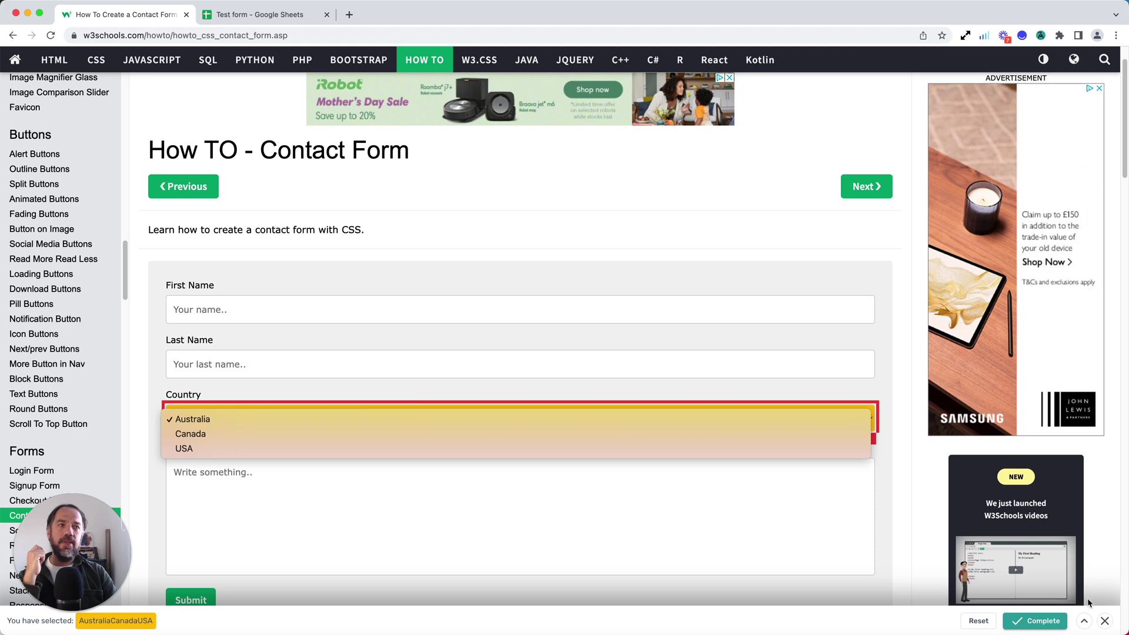
left_click(1054, 621)
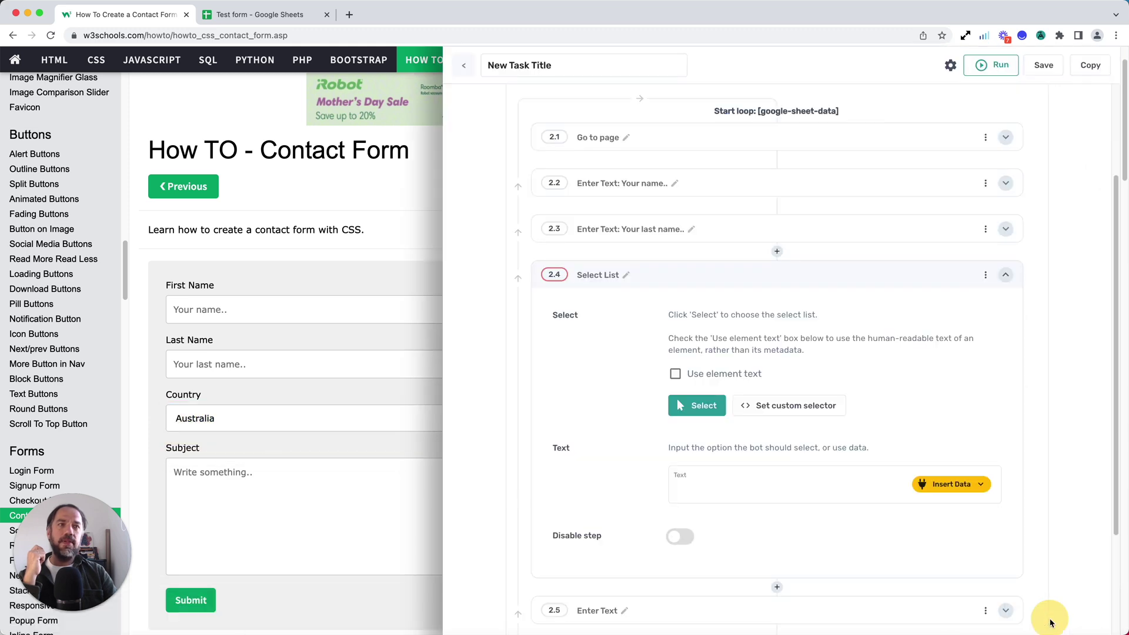
scroll(800, 481, "down", 1)
left_click(809, 468)
left_click(945, 467)
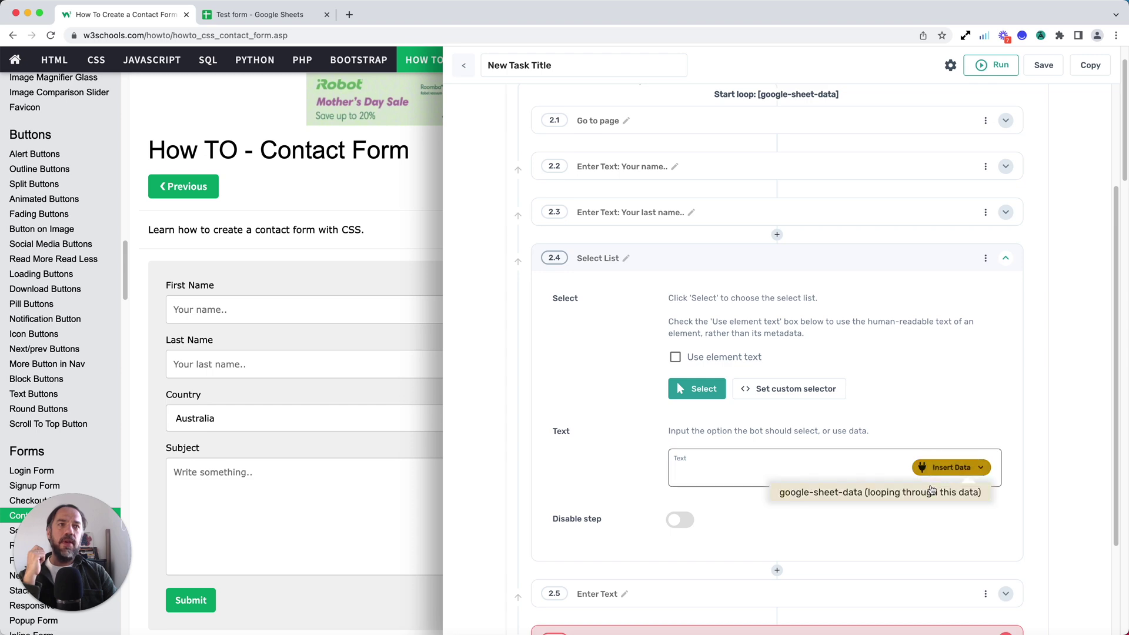
left_click(931, 492)
left_click(820, 176)
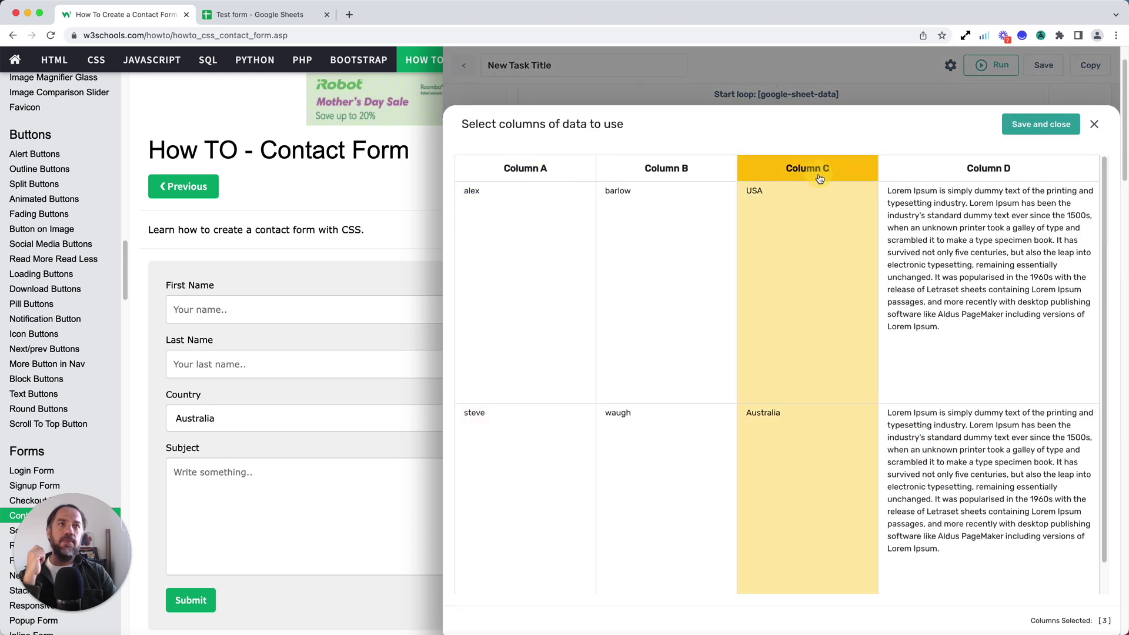
left_click(1040, 132)
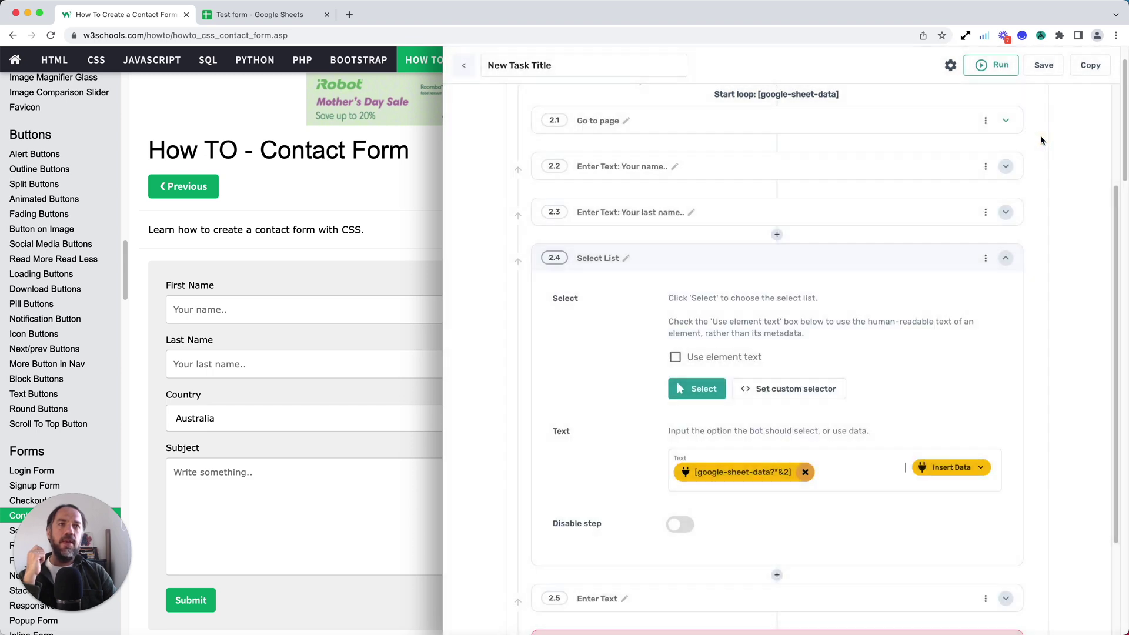
left_click(774, 264)
scroll(723, 470, "down", 1)
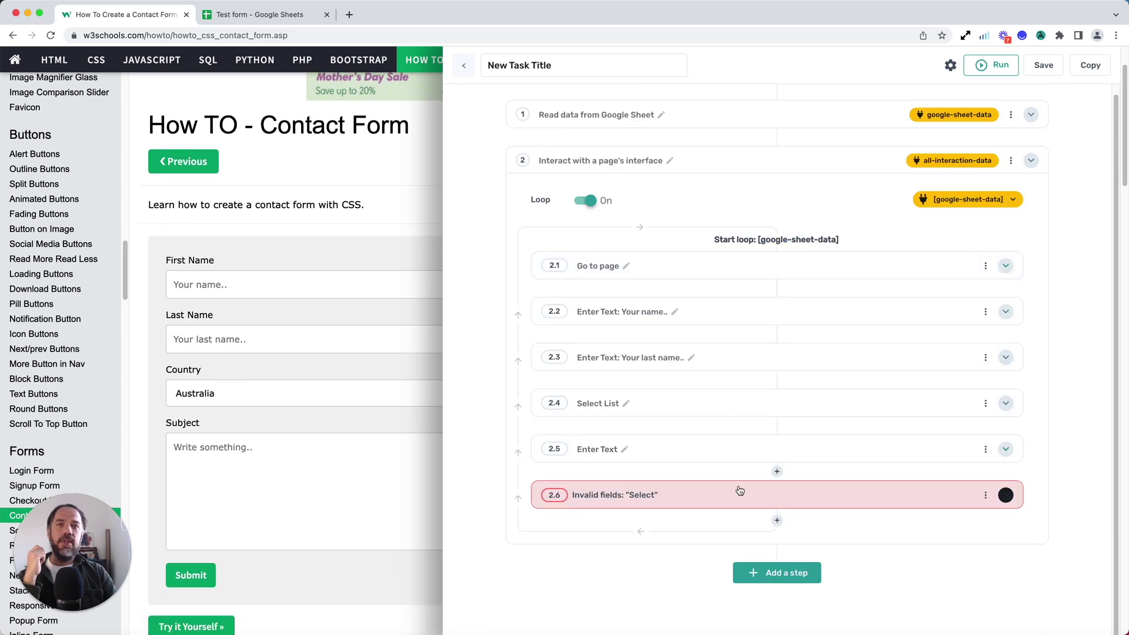
left_click(745, 456)
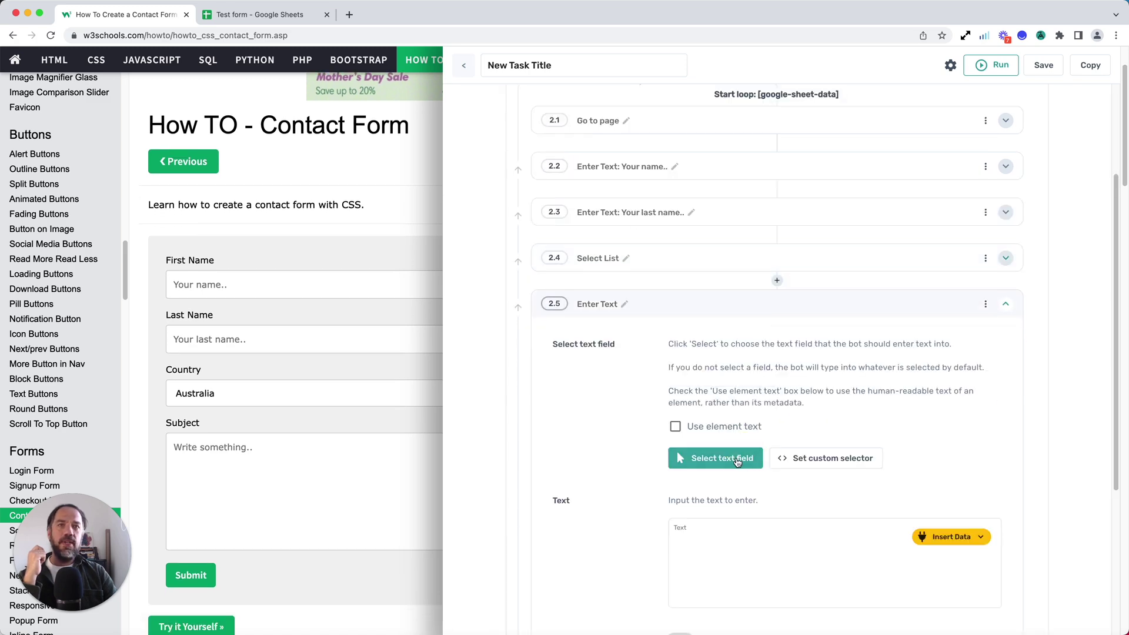
Point step 2.5 at the Subject text box and fill it with google-sheet-data Column D.
left_click(737, 462)
left_click(451, 470)
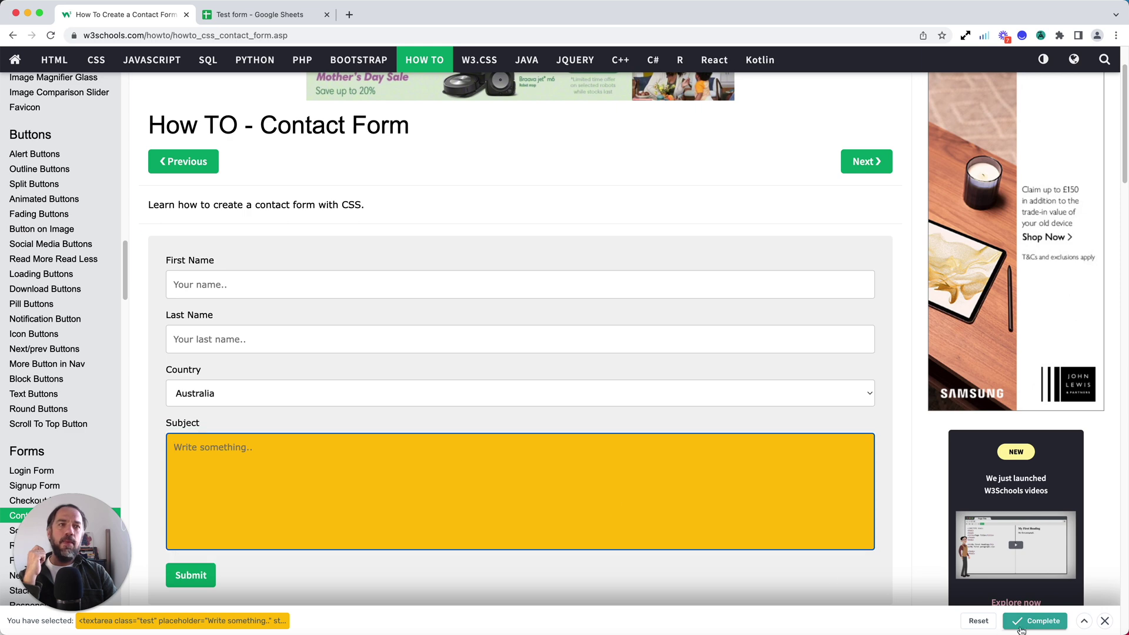
left_click(1021, 628)
scroll(793, 395, "down", 2)
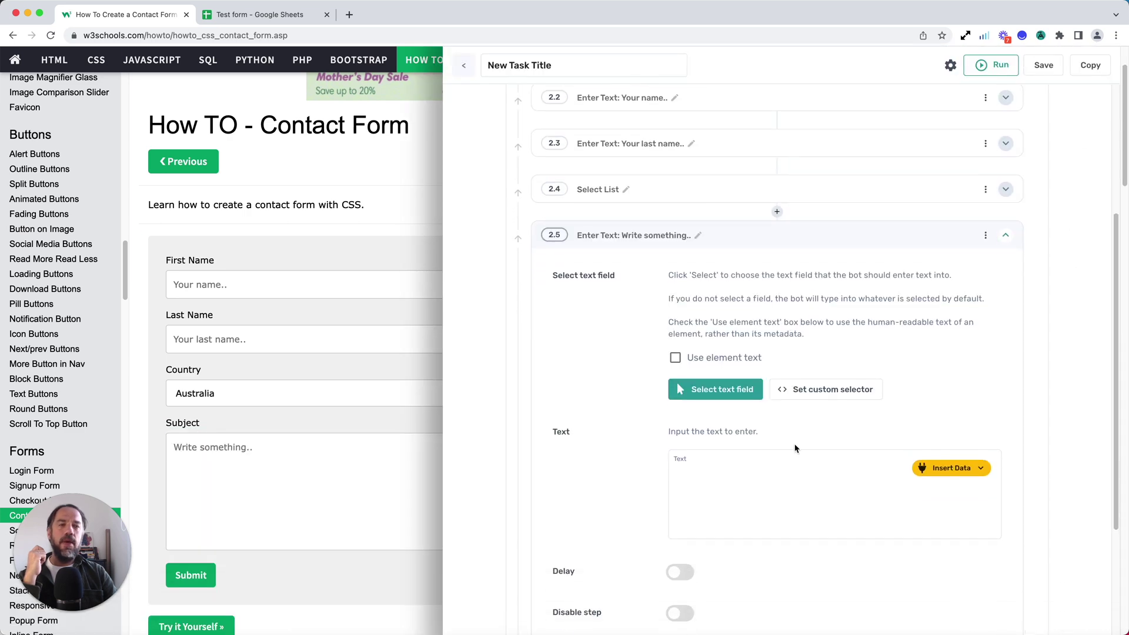
left_click(809, 479)
left_click(934, 469)
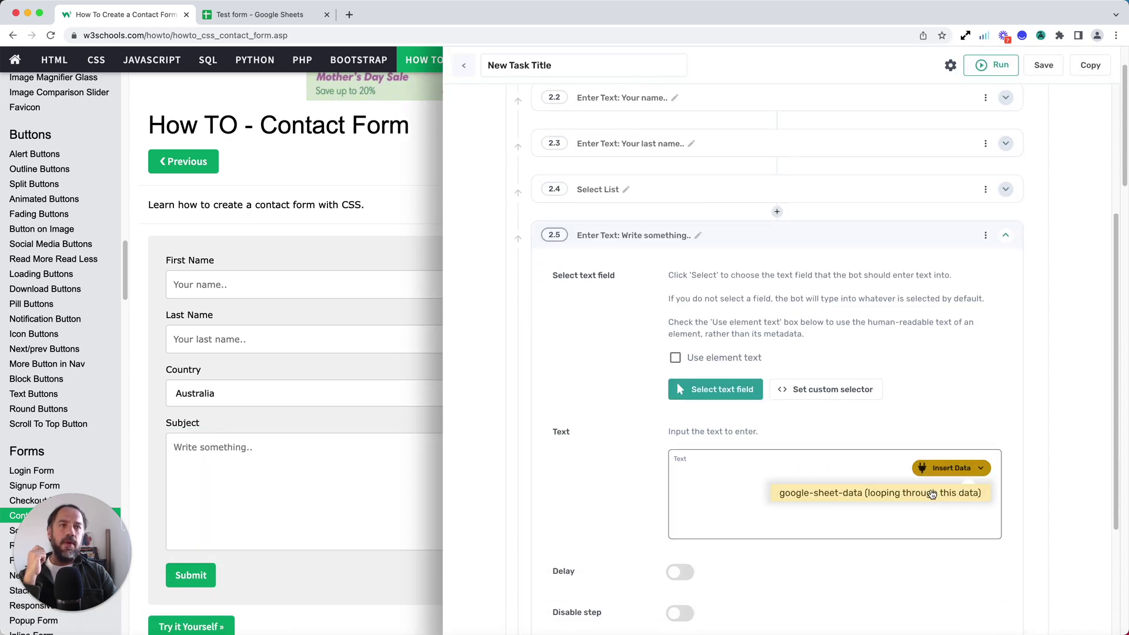
left_click(934, 493)
left_click(1011, 172)
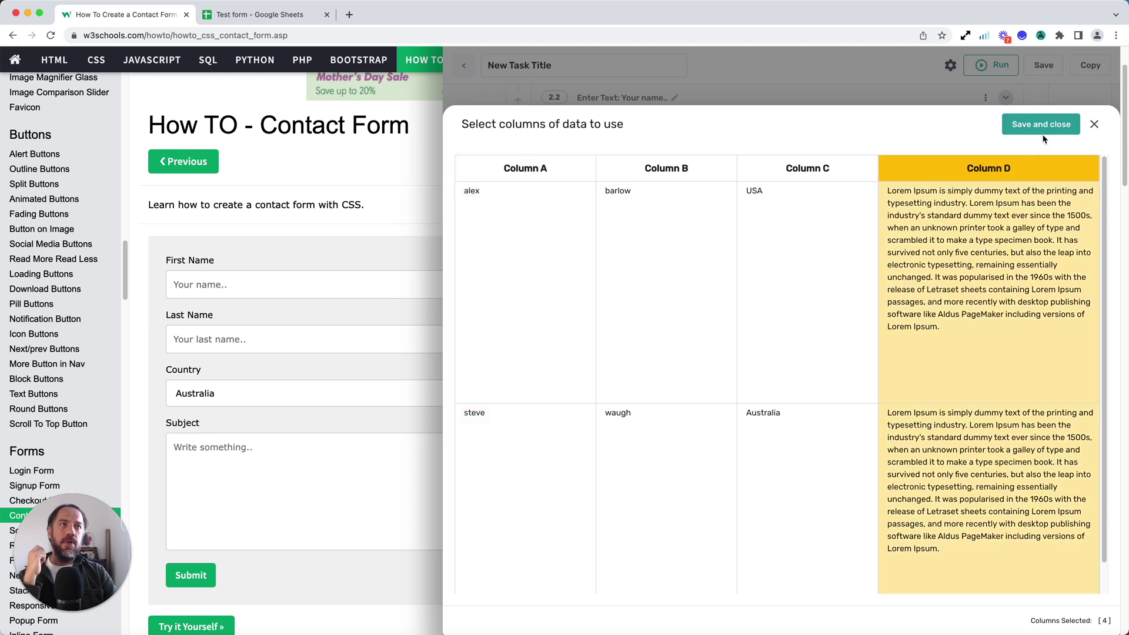
left_click(1041, 125)
left_click(875, 237)
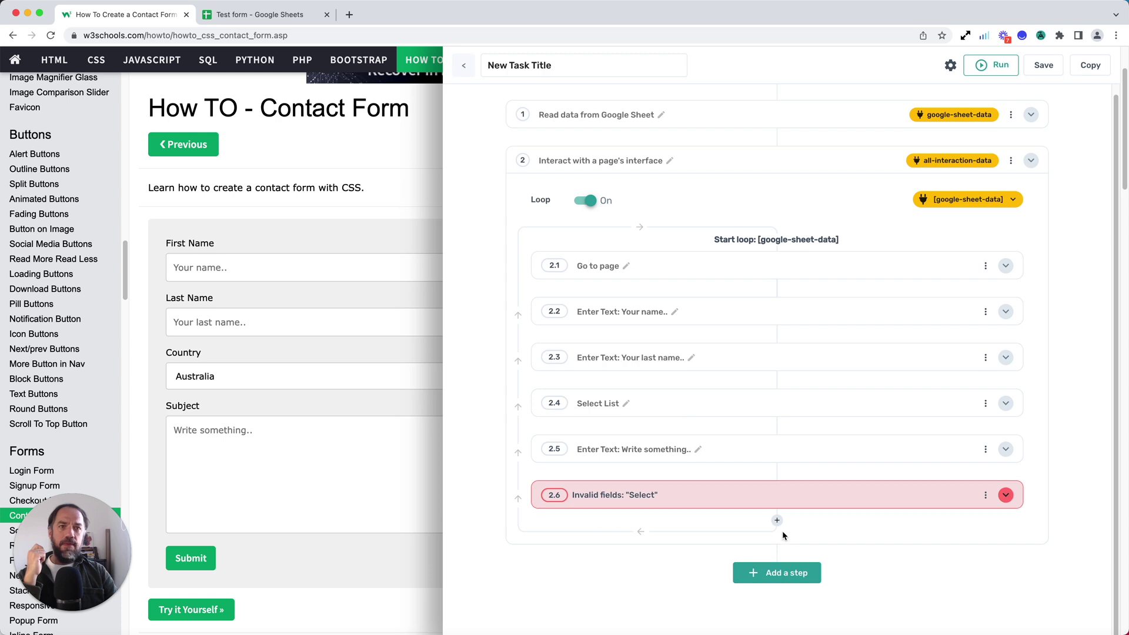
Aim Click Element step 2.6 at the Submit button, disable it, and save the task.
left_click(762, 503)
left_click(713, 410)
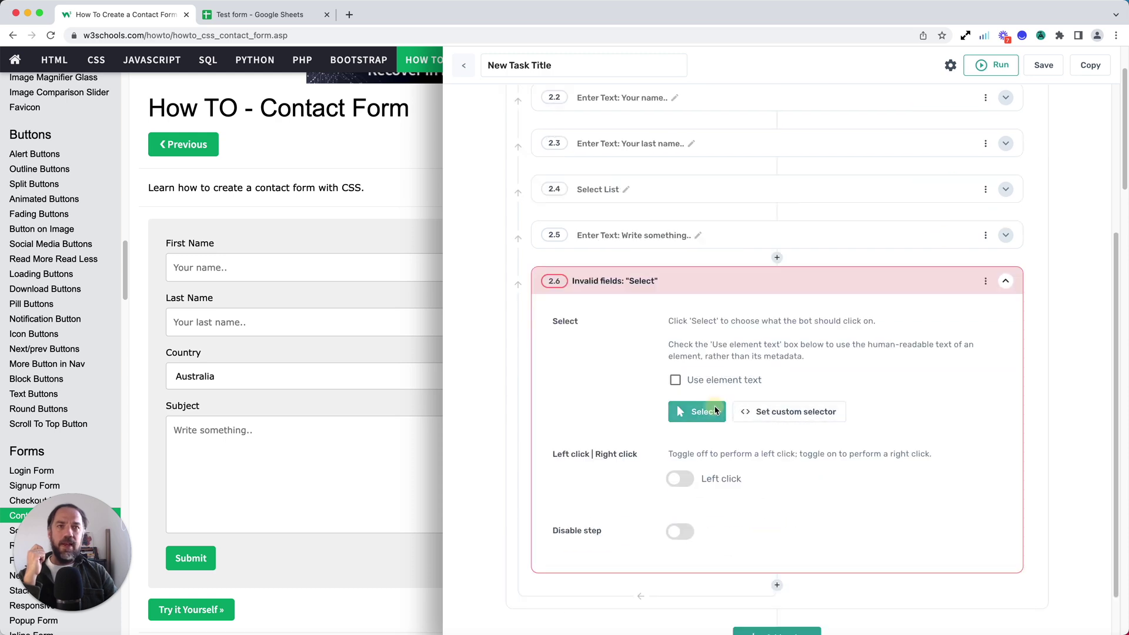
left_click(197, 554)
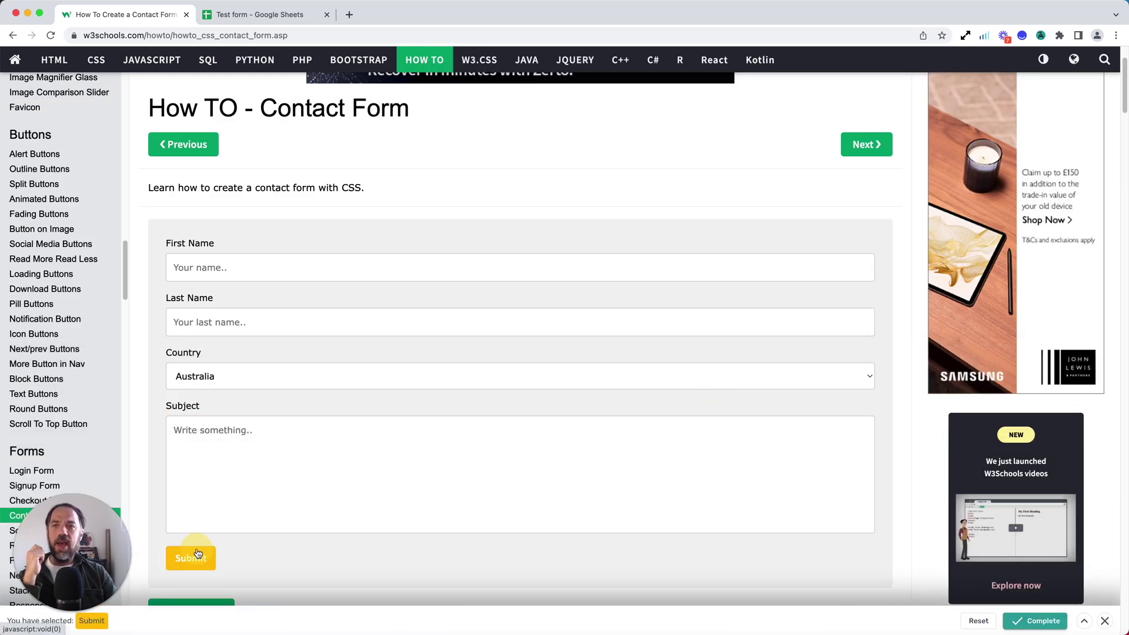
left_click(1023, 621)
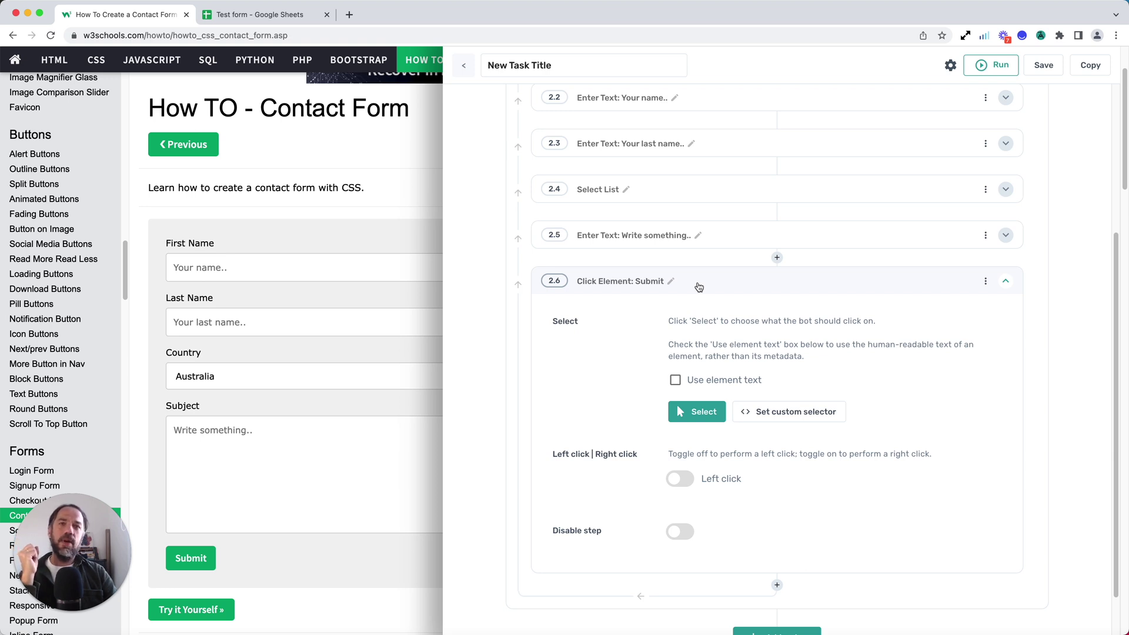
left_click(692, 537)
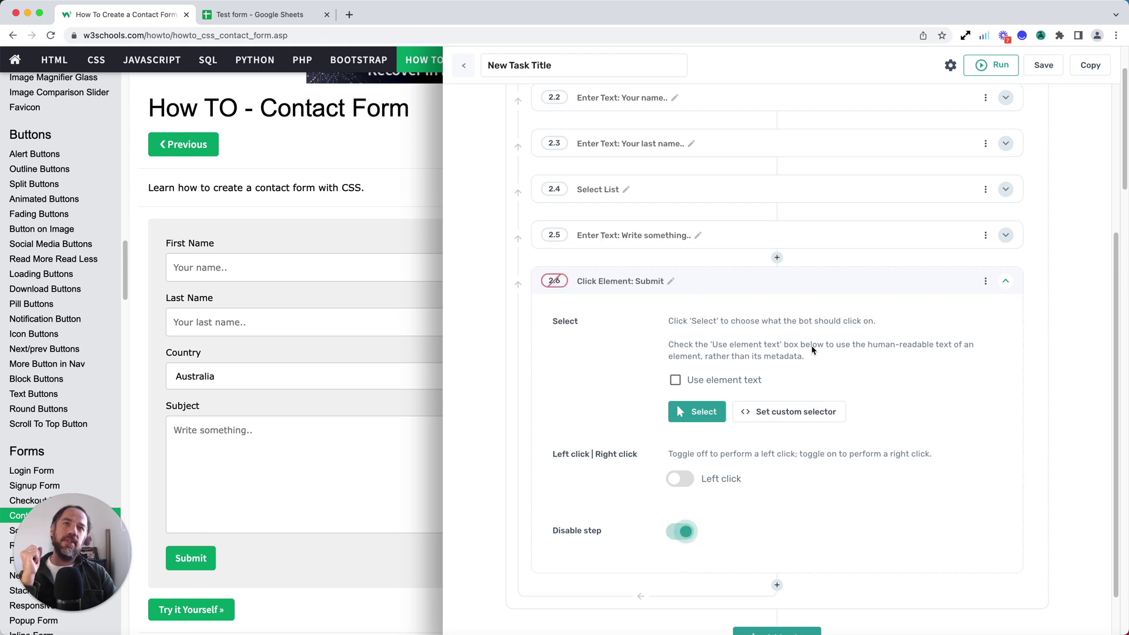
left_click(796, 292)
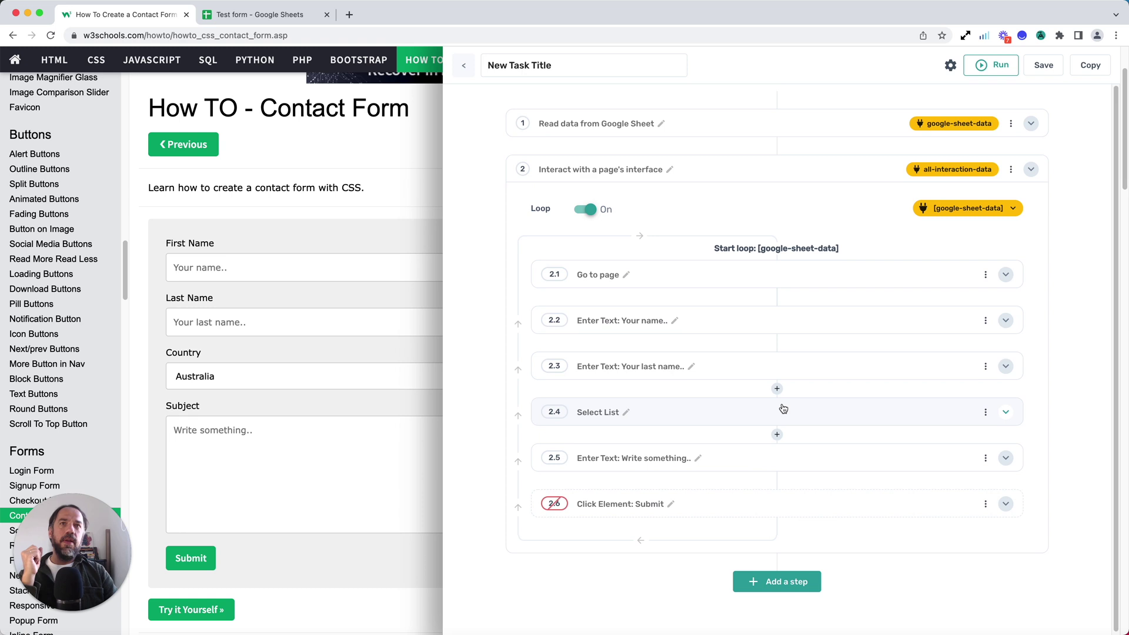
left_click(1043, 65)
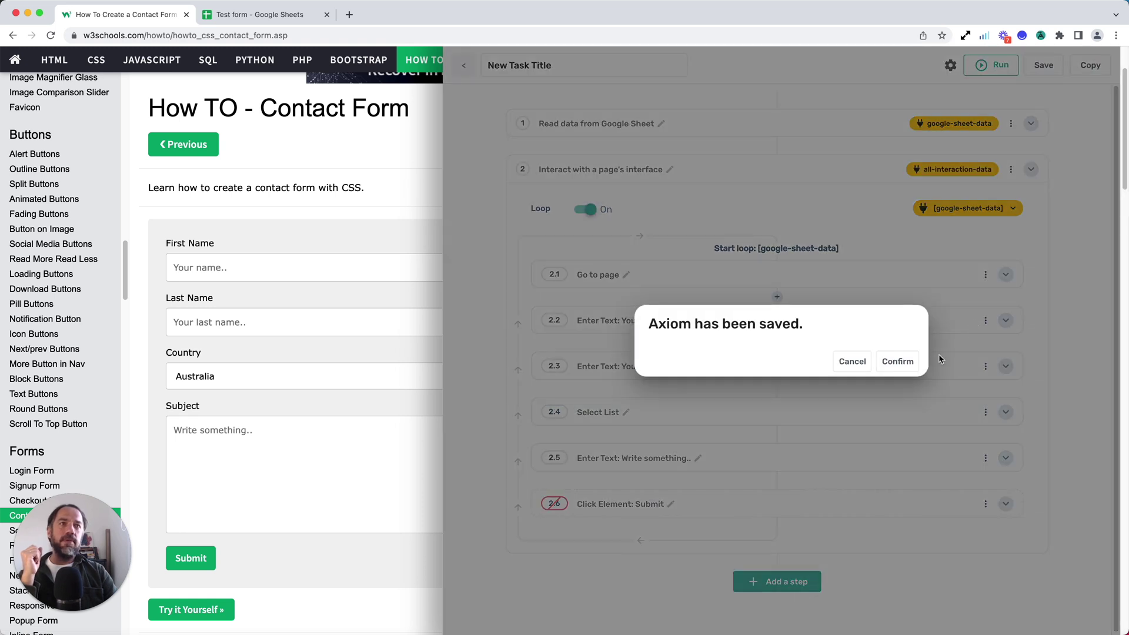
Dismiss the save confirmation and launch the automation as a Cloud run.
left_click(897, 362)
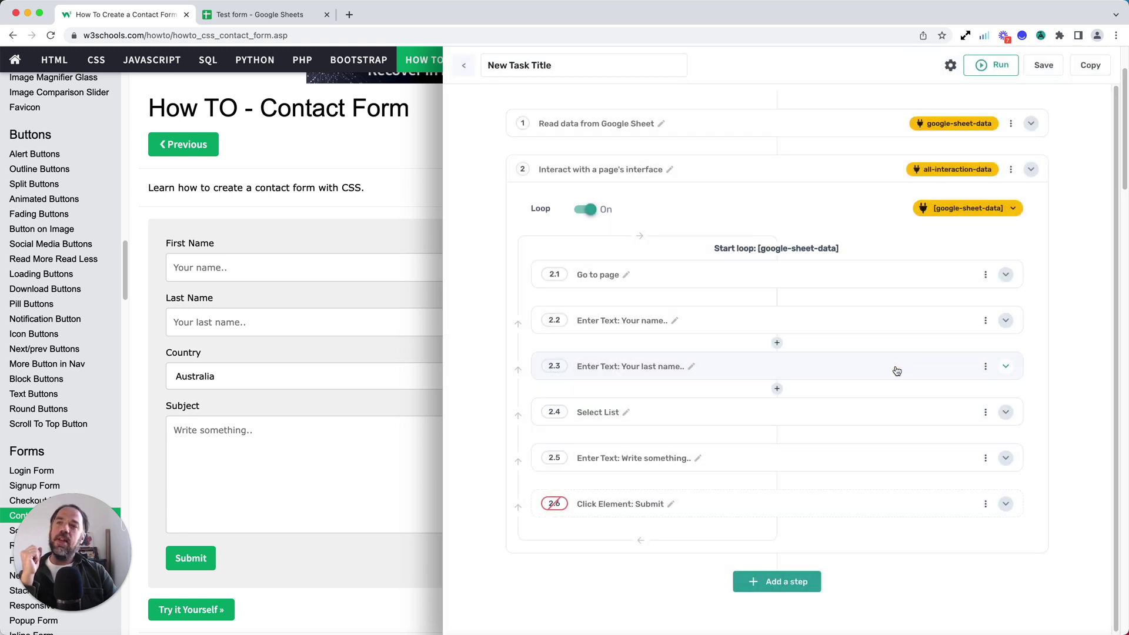
left_click(1008, 66)
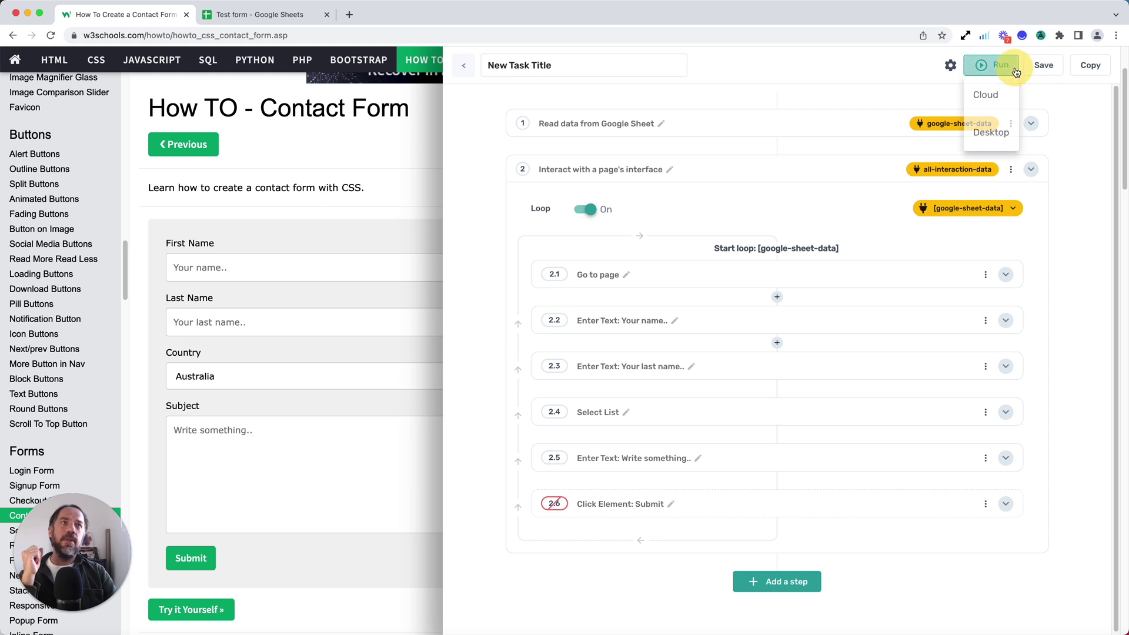
left_click(1007, 94)
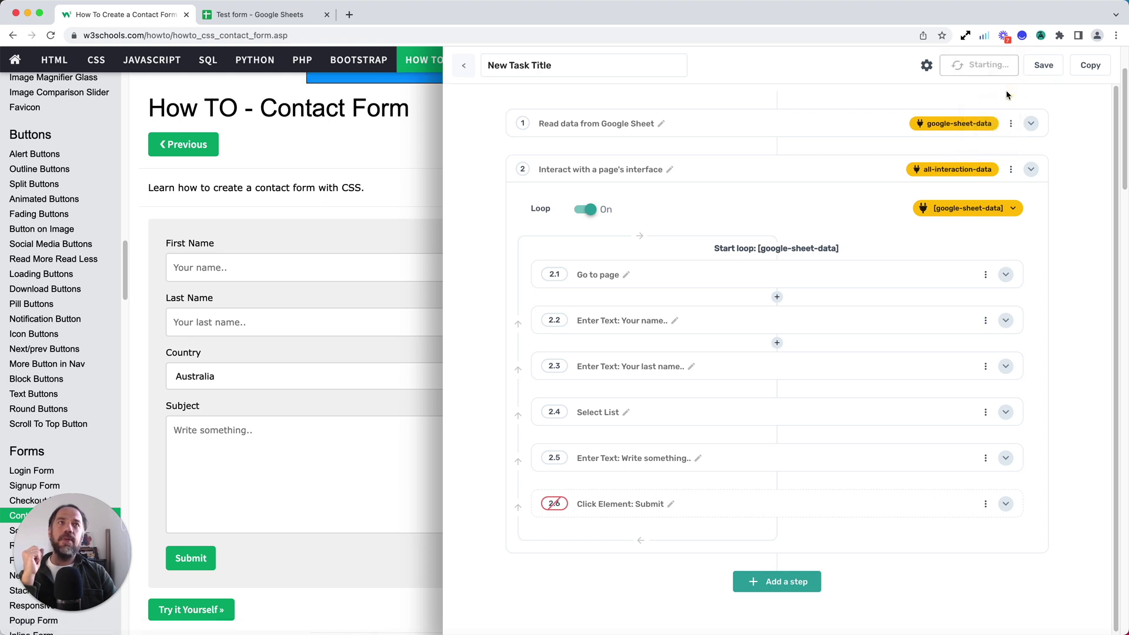